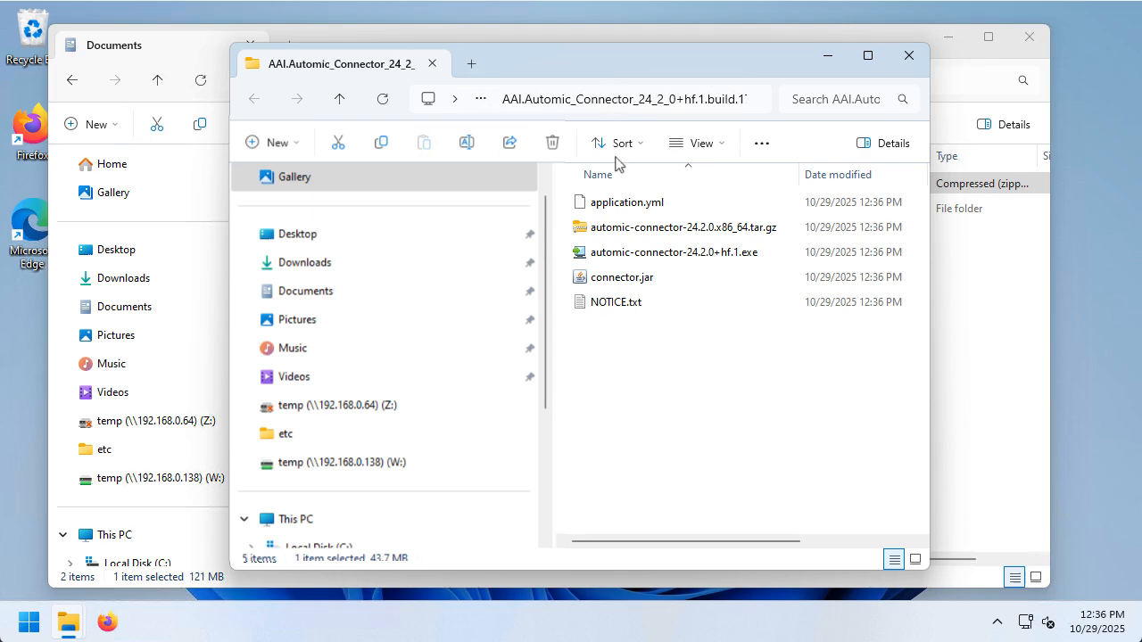
Run the connector installer as administrator and install to C:\automic-connector with the default Start Menu folder.
right_click(663, 256)
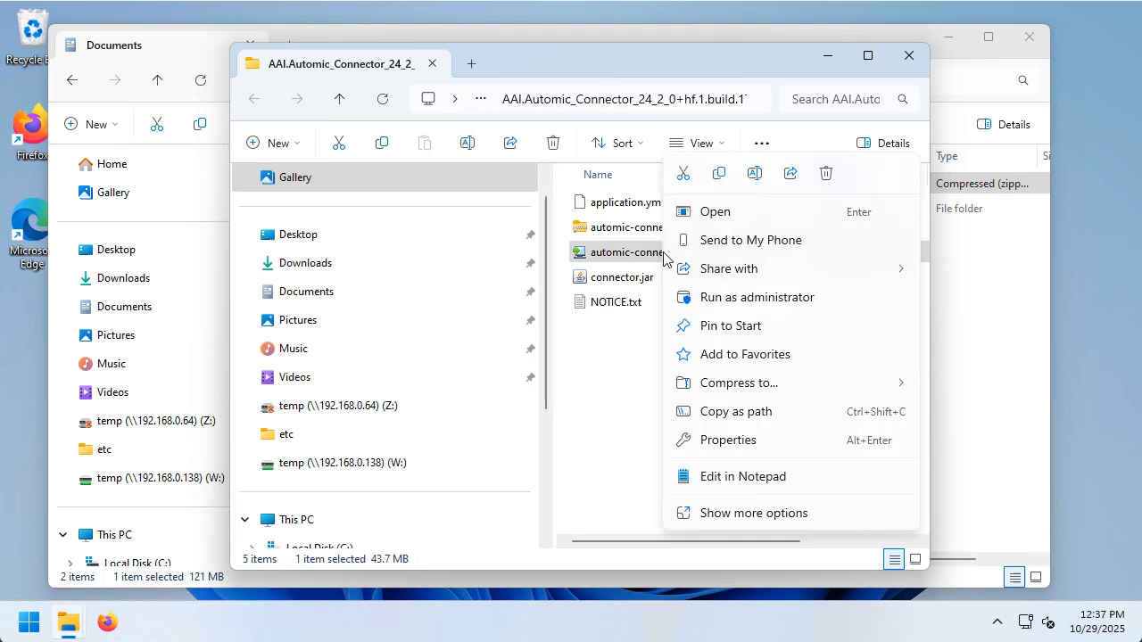
left_click(737, 303)
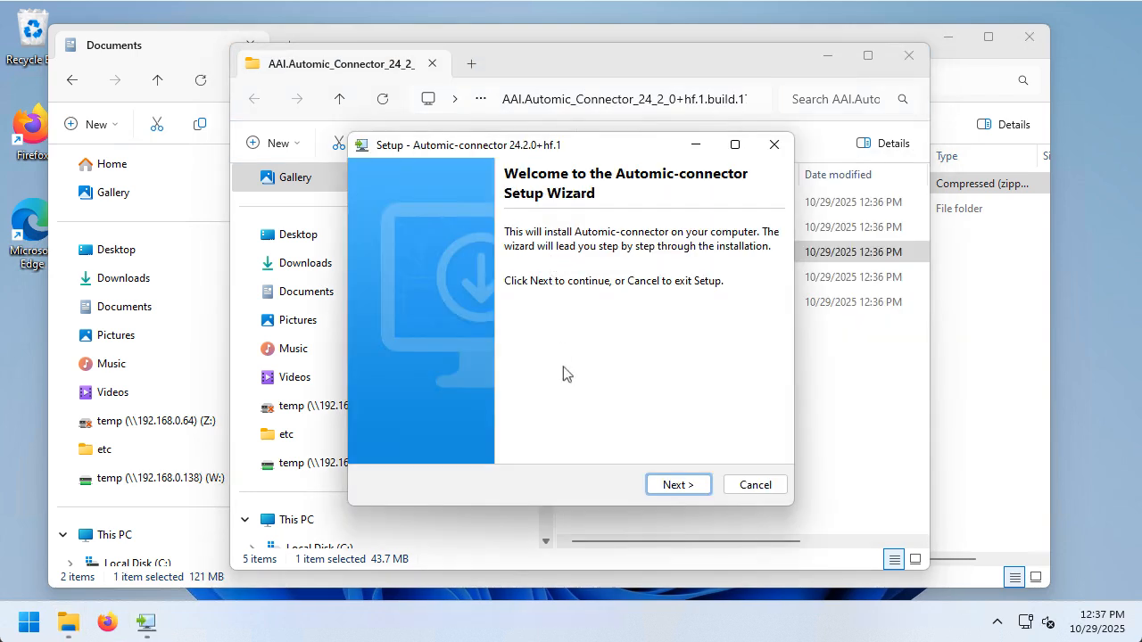
left_click(678, 484)
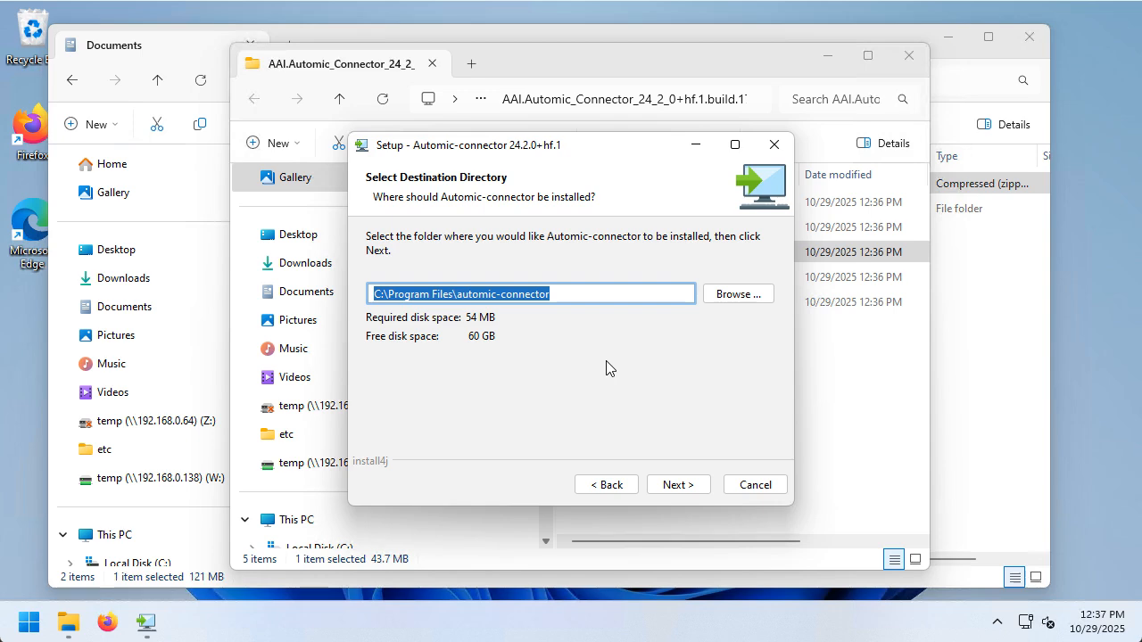
type("C:\\automic-connector")
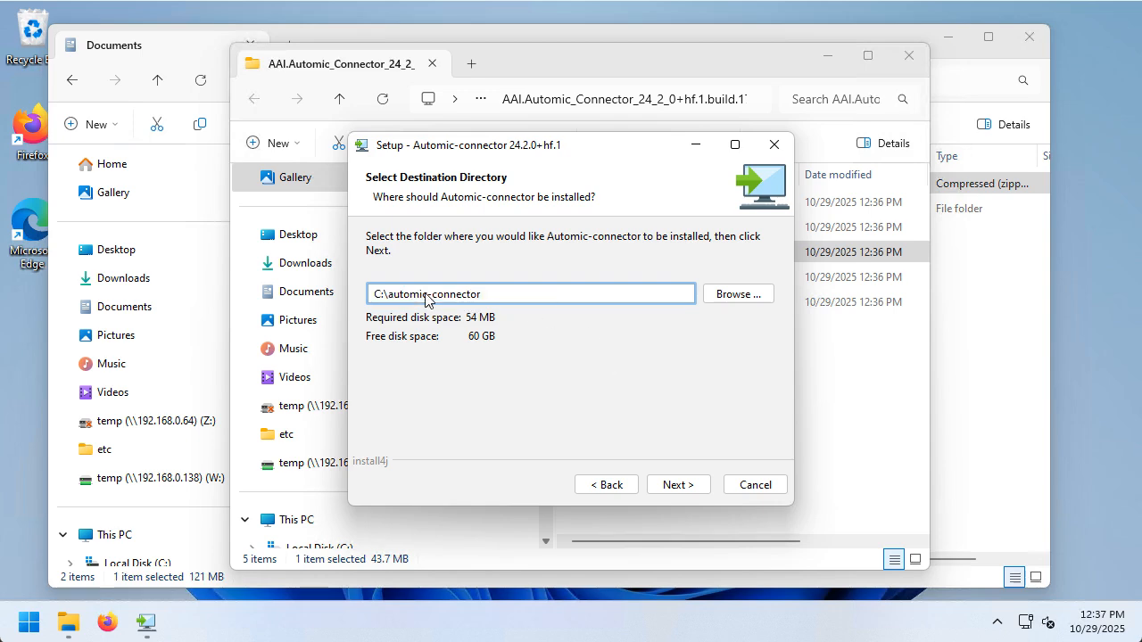
left_click(678, 485)
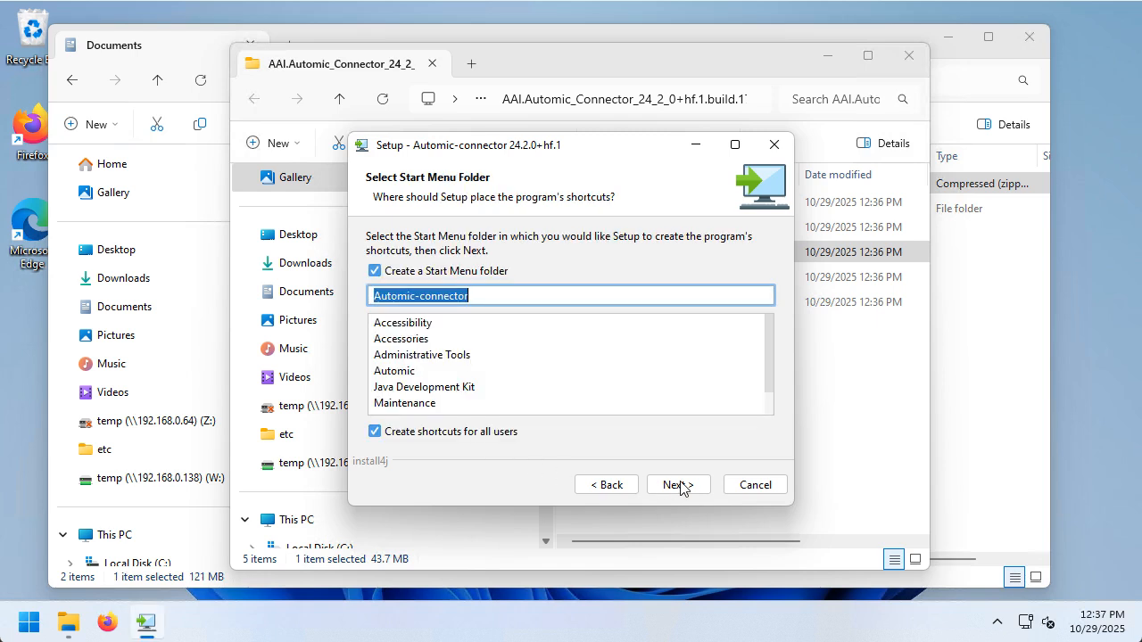
left_click(683, 486)
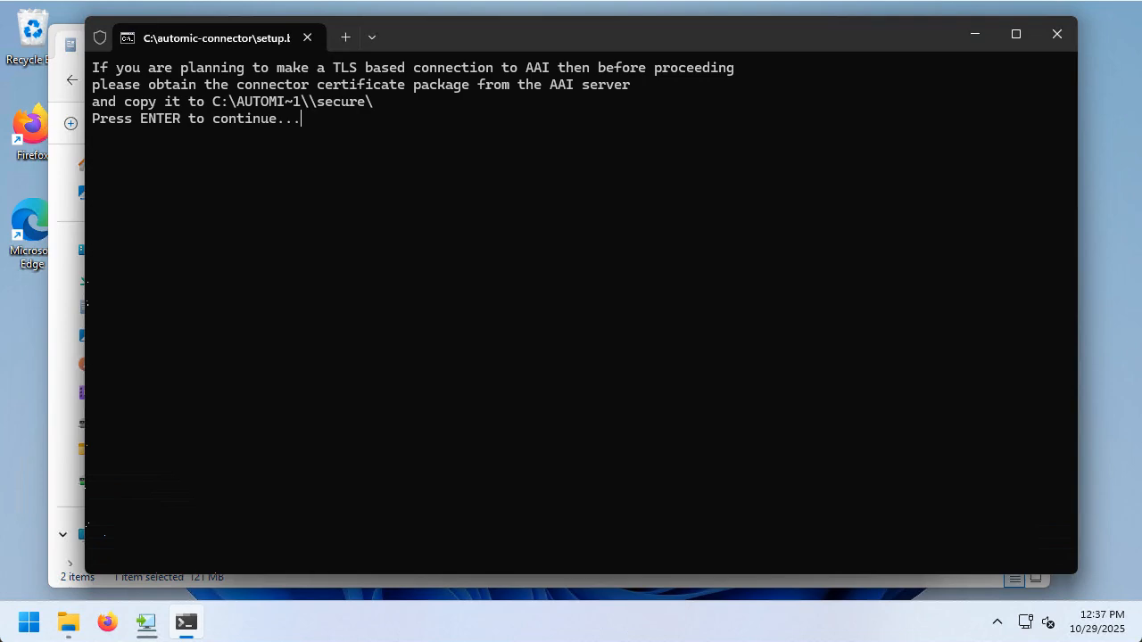
key("Return")
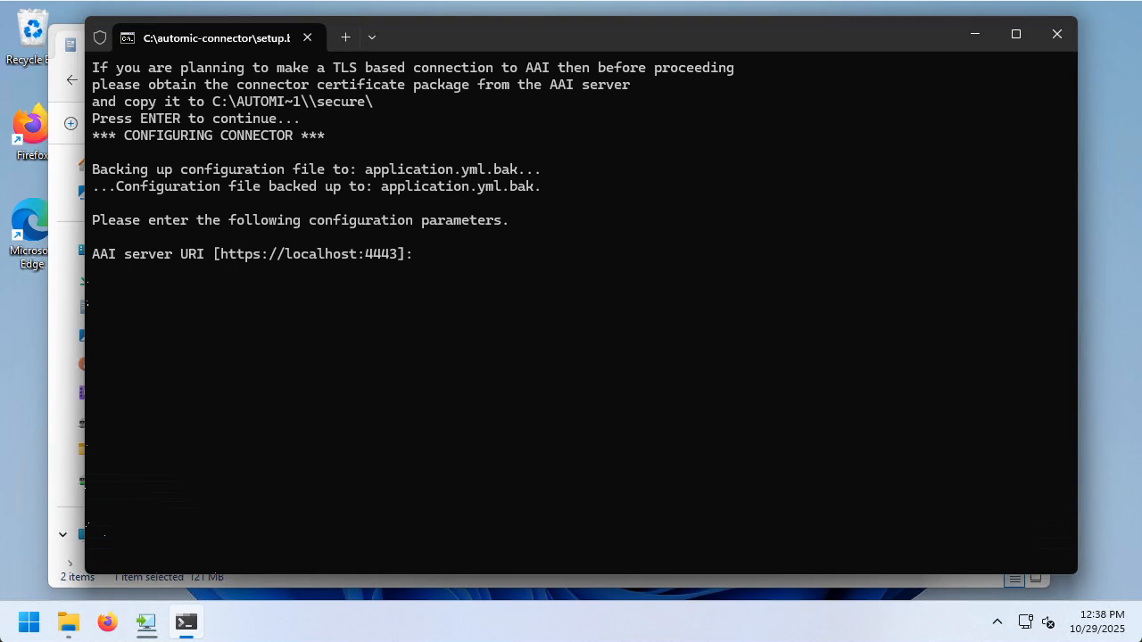
type("http://aai:8080")
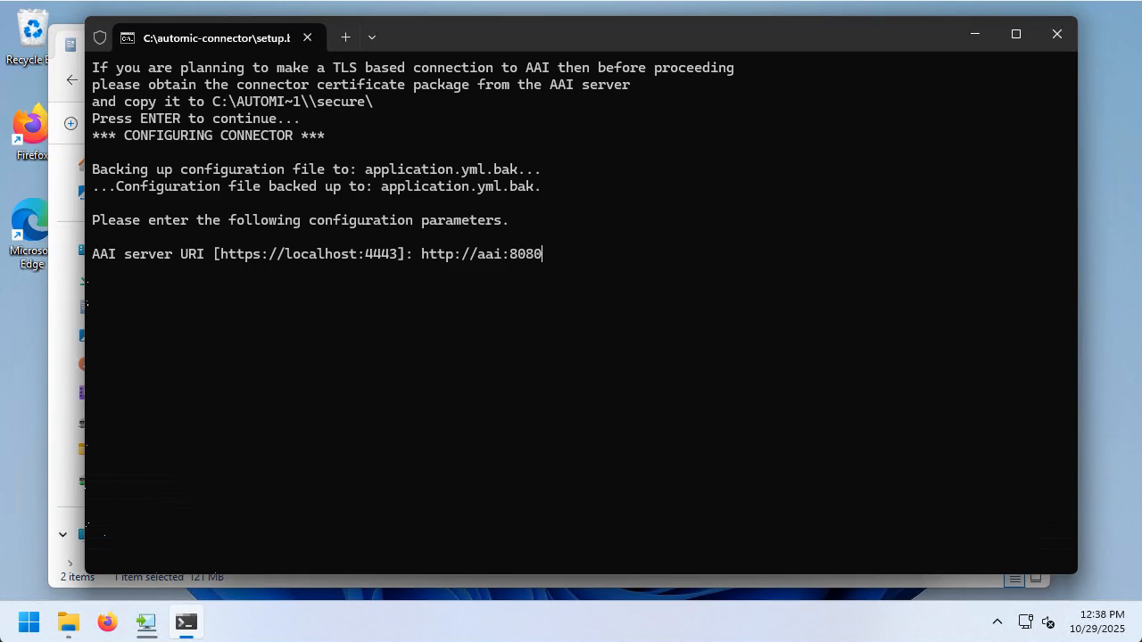
key("Return")
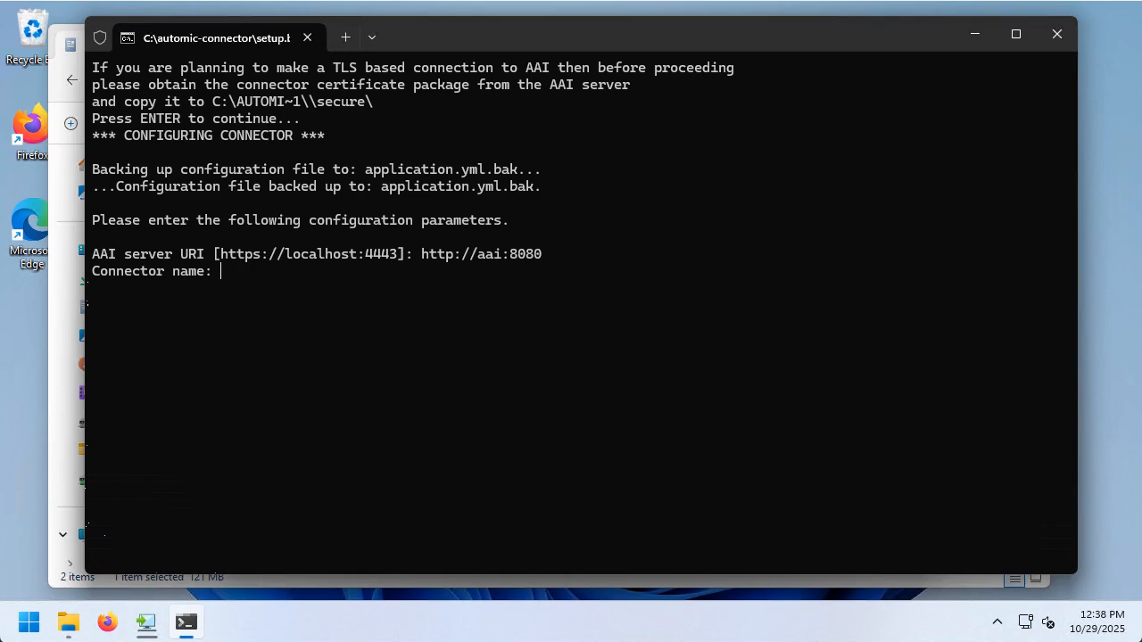
type("automic_conn")
key("Return")
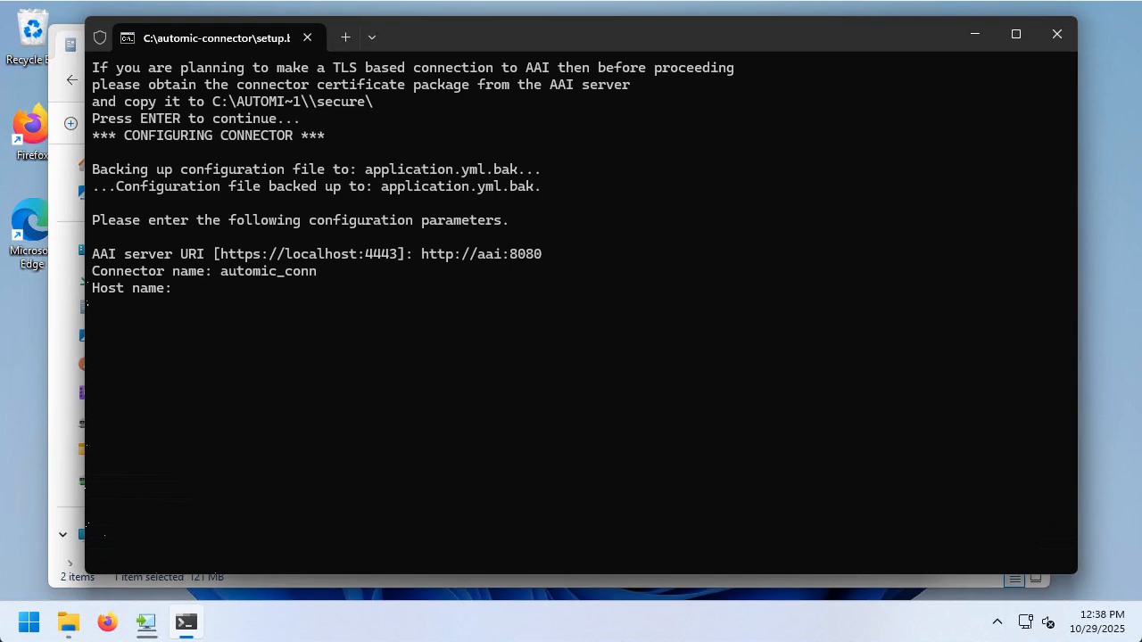
type("connector")
key("Return")
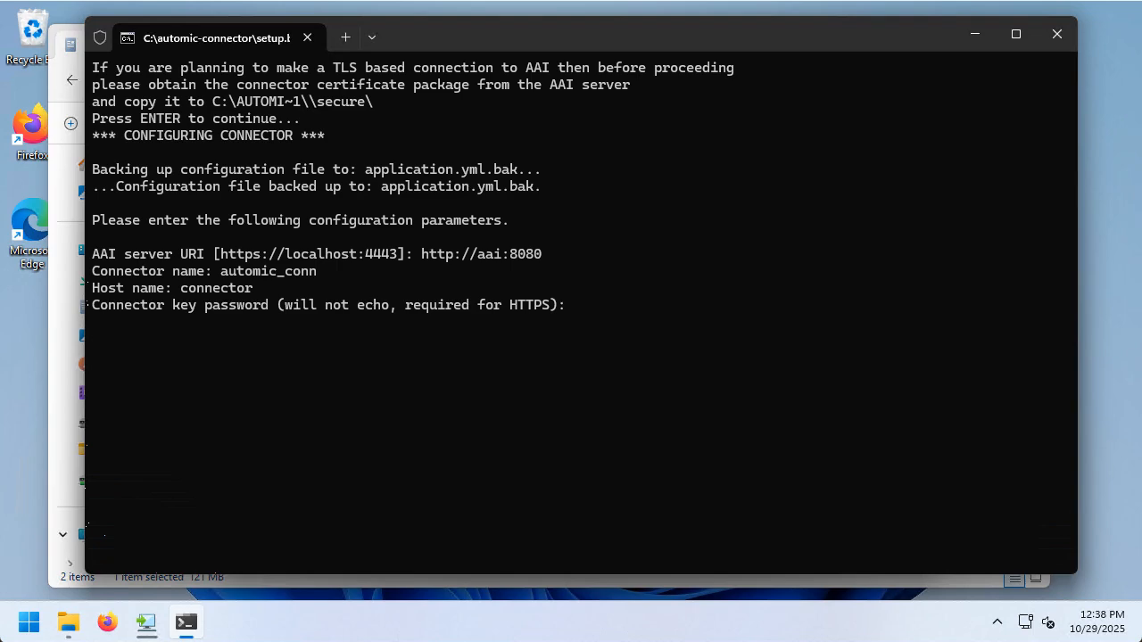
Leave the key password blank, give AAI user admin with its password, and set domain JAWS.
key("Return")
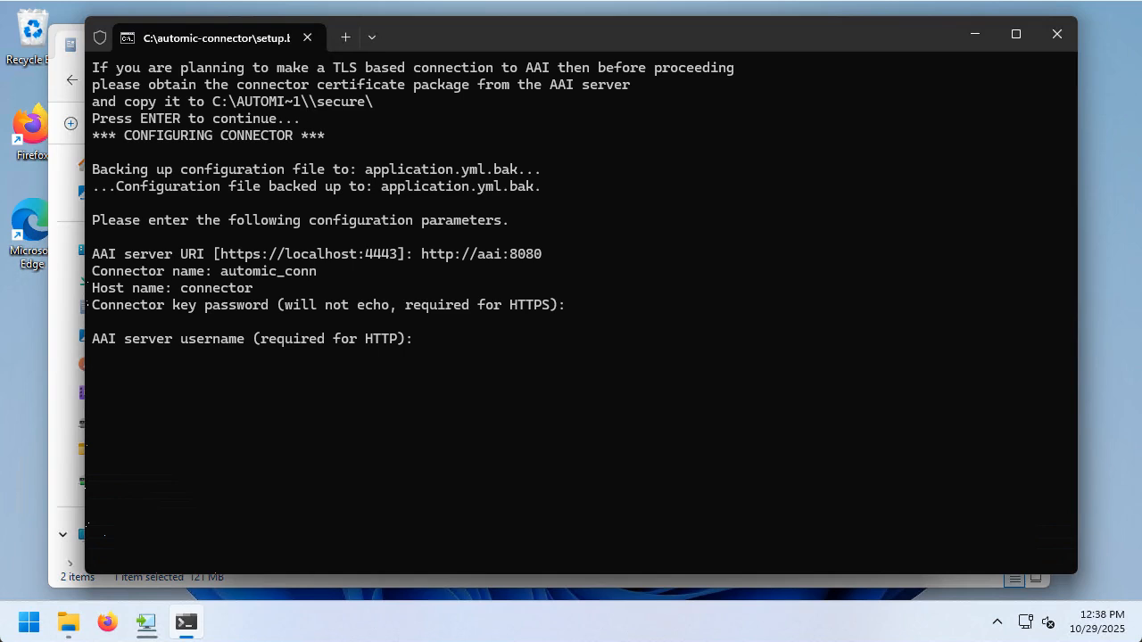
type("admin")
key("Return")
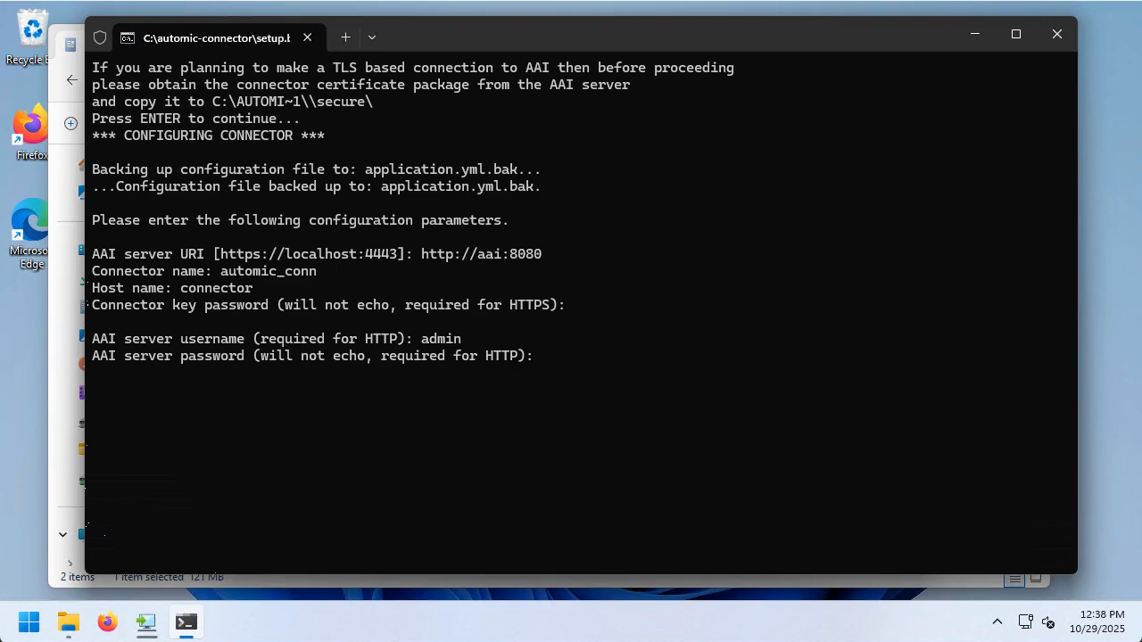
key("Return")
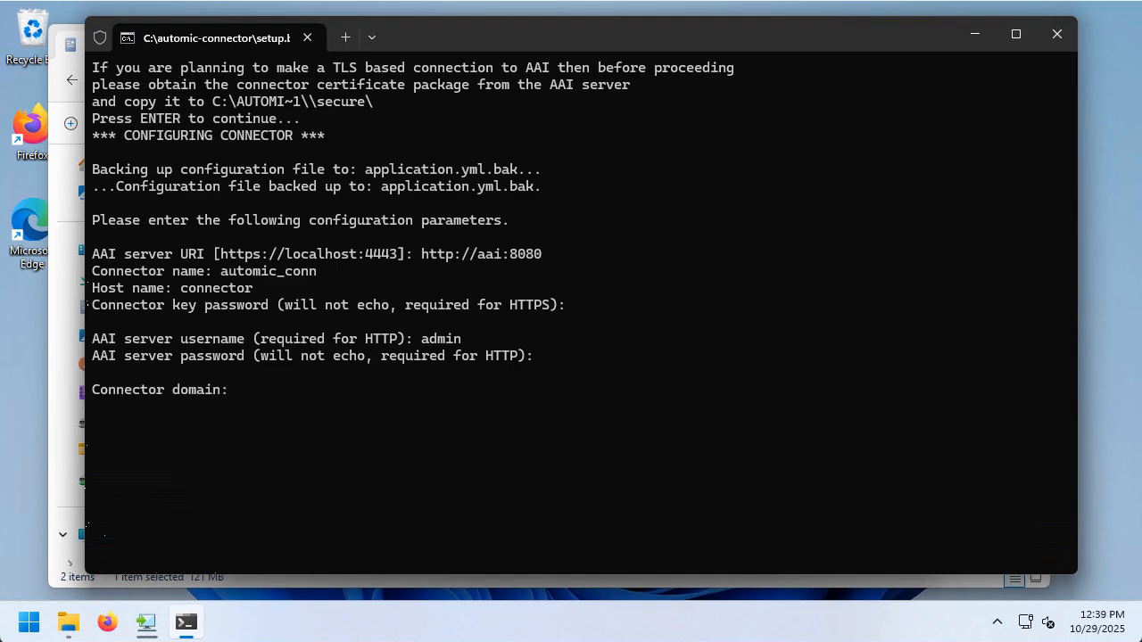
type("JAWS")
key("Return")
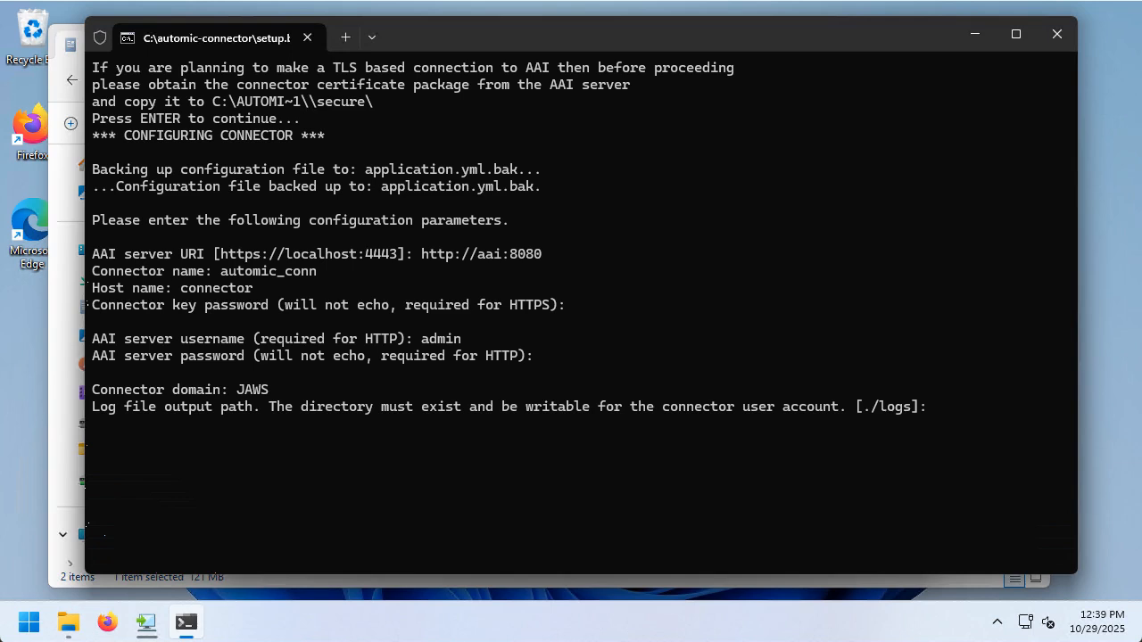
Accept the default log file path, maximum log size and log count.
key("Return")
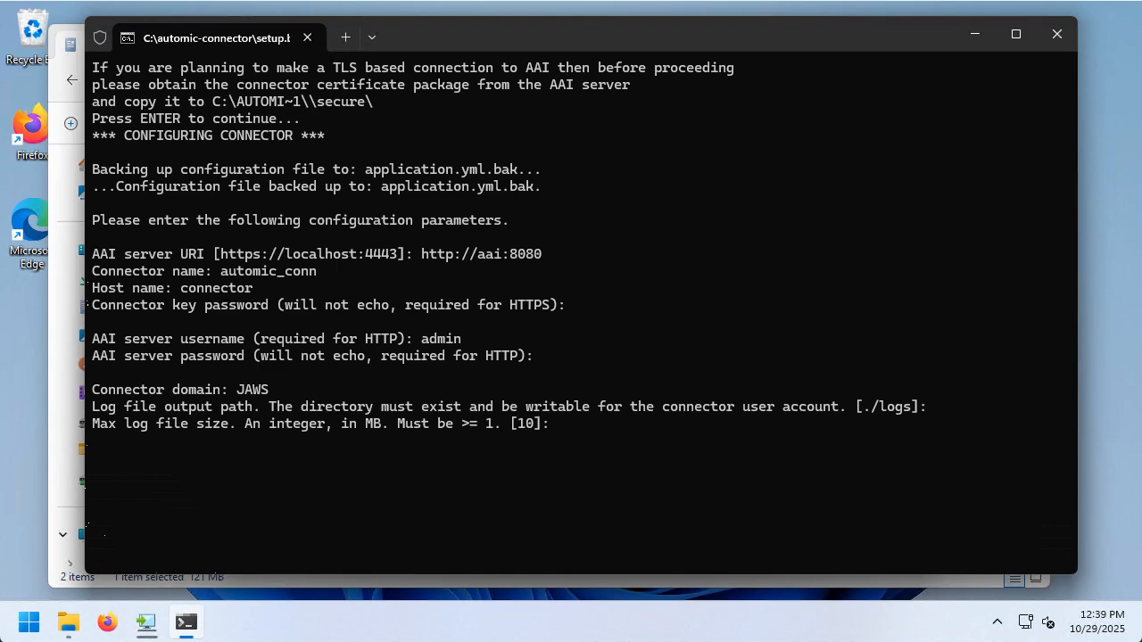
key("Return")
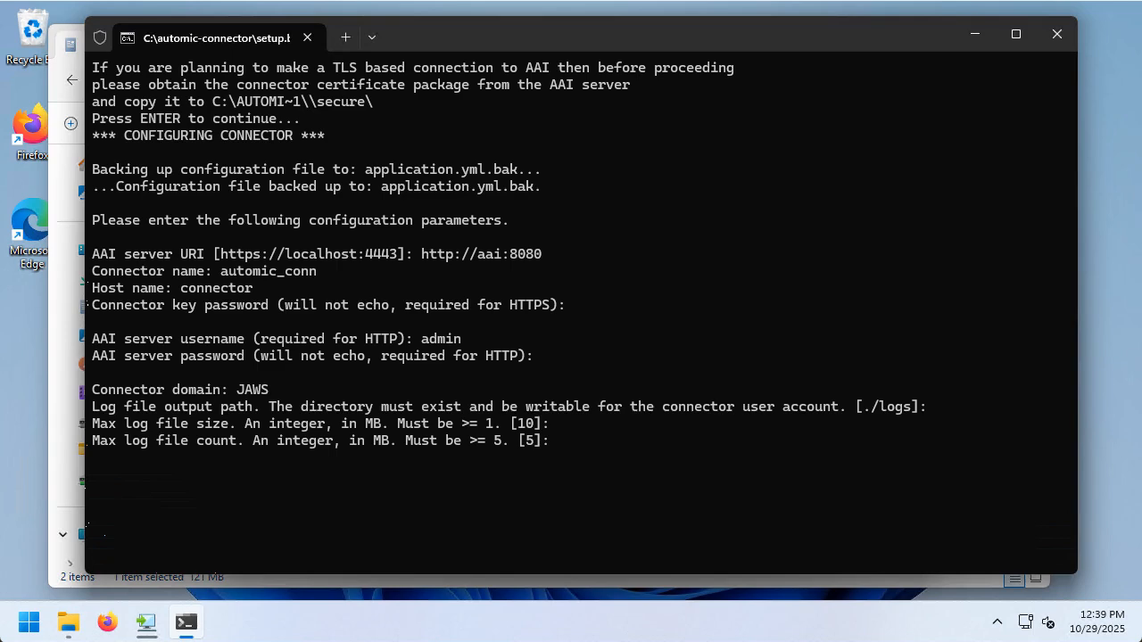
key("Return")
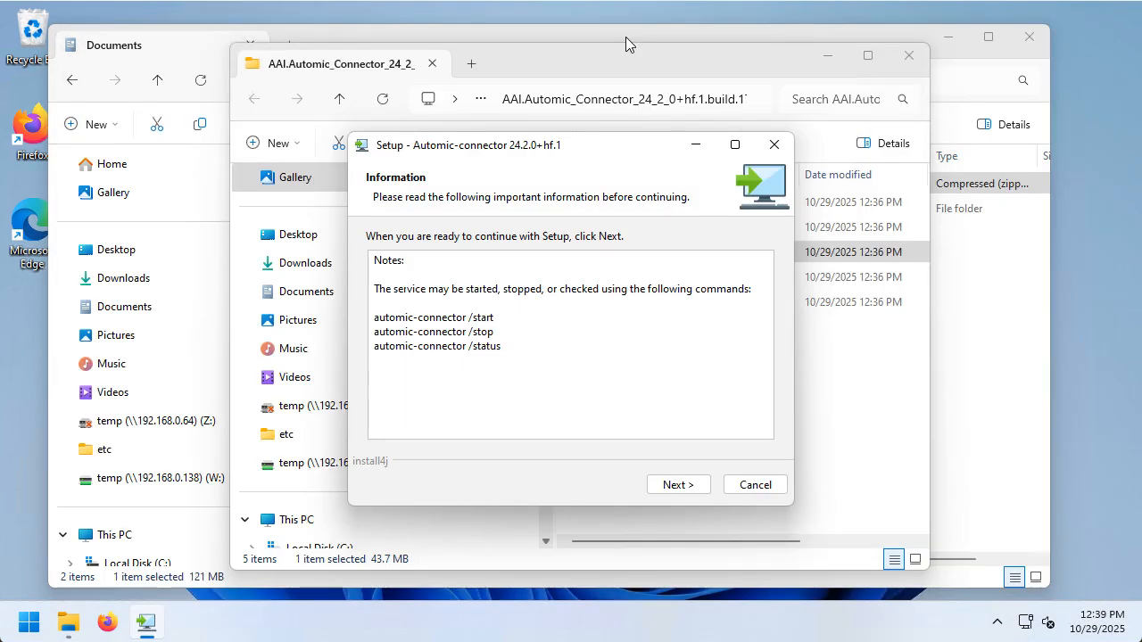
Finish the installation wizard and launch the Windows Services manager from Start.
left_click(682, 486)
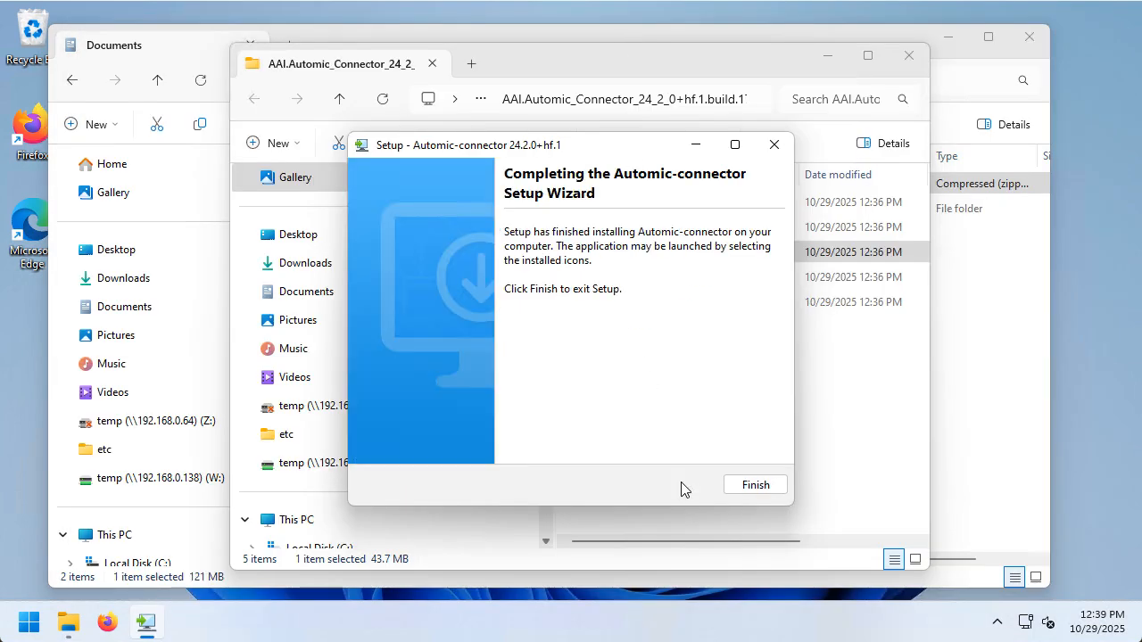
left_click(760, 485)
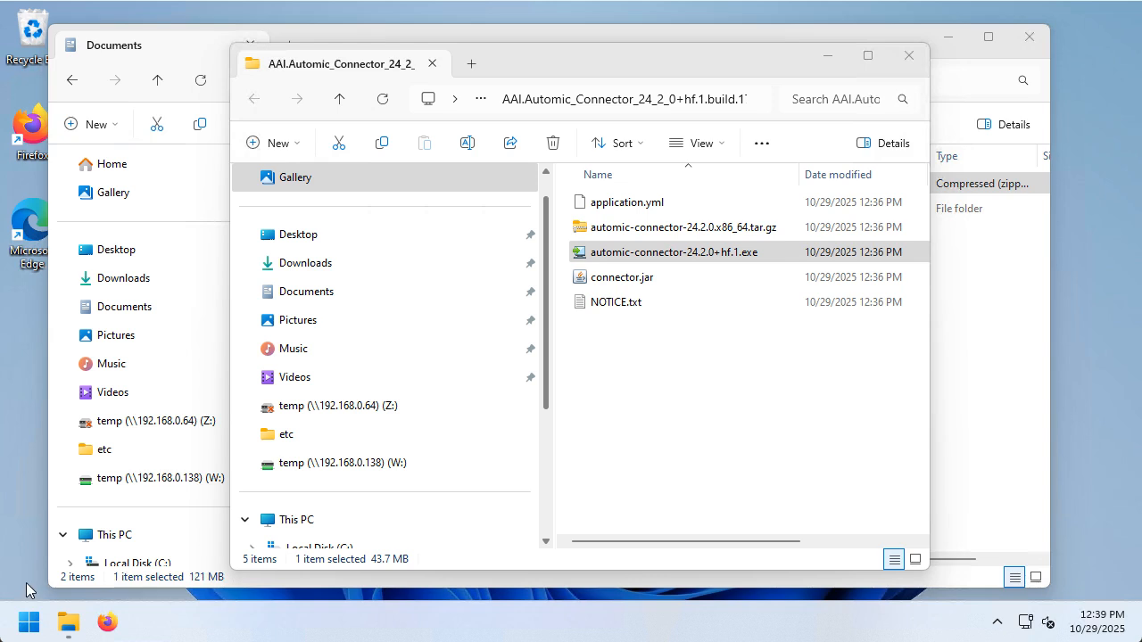
left_click(28, 623)
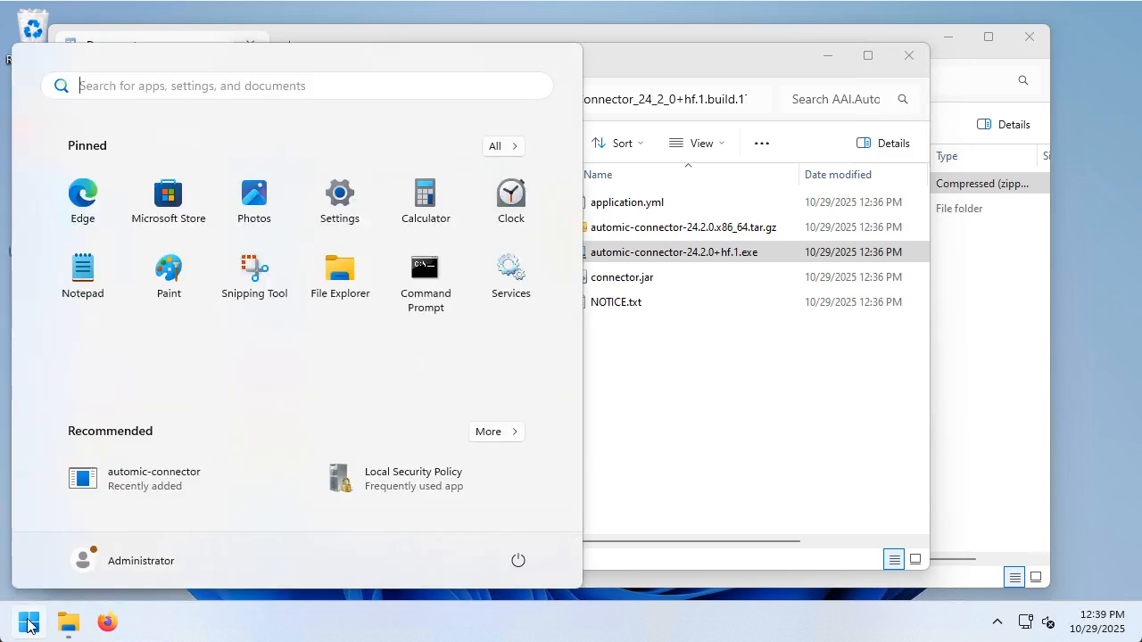
left_click(511, 272)
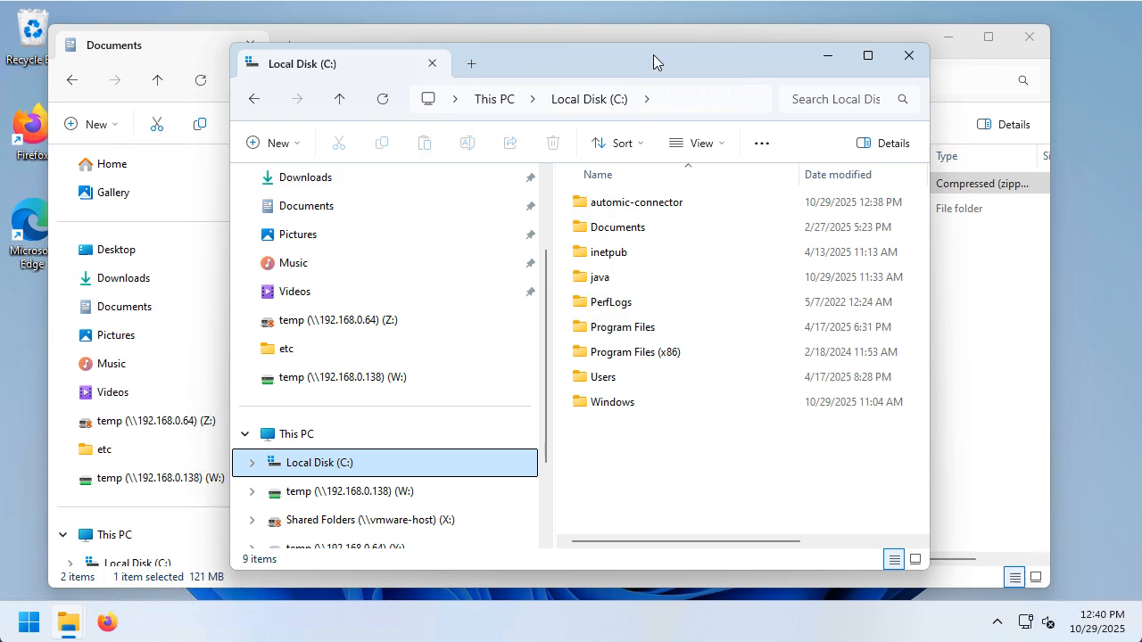
Enter the automic-connector folder, edit application.yml in Notepad, then go into the logs folder.
double_click(619, 204)
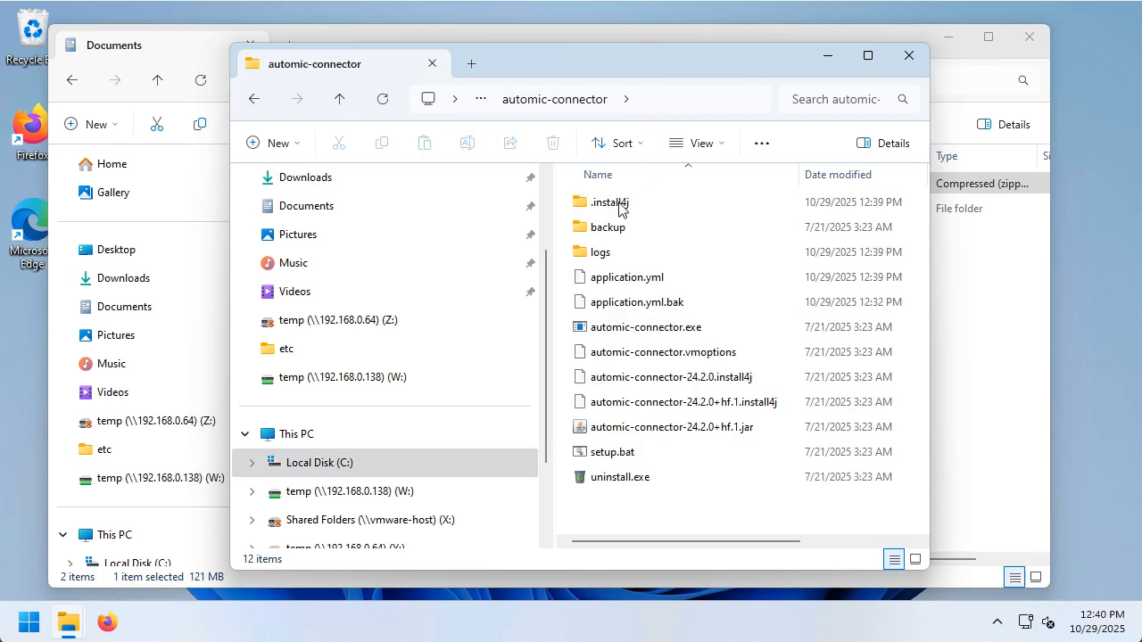
right_click(630, 281)
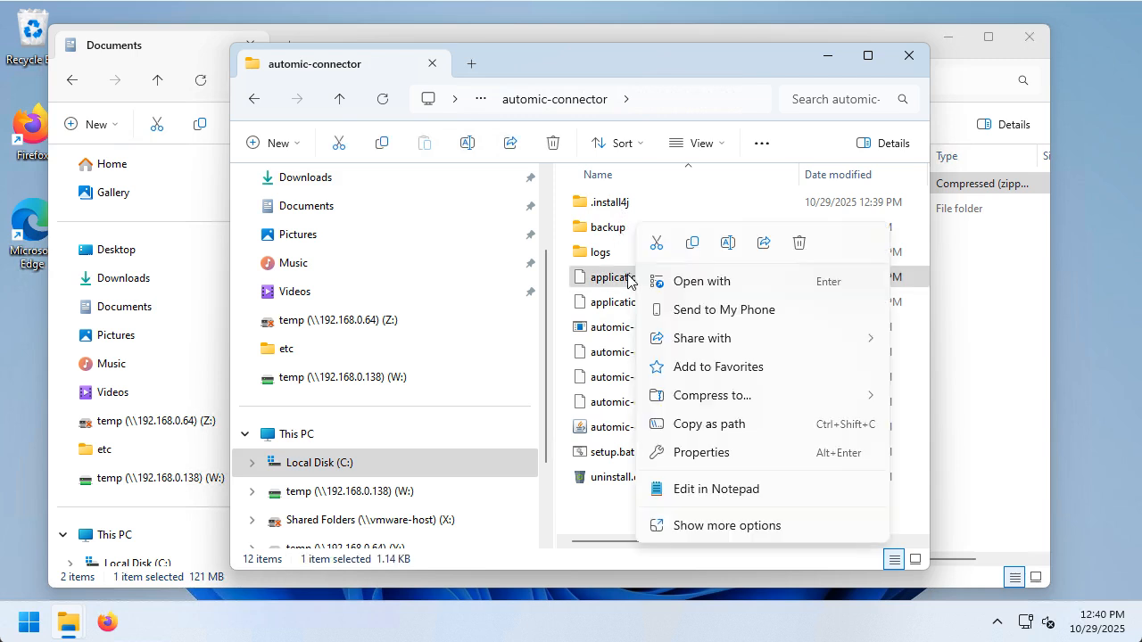
left_click(707, 493)
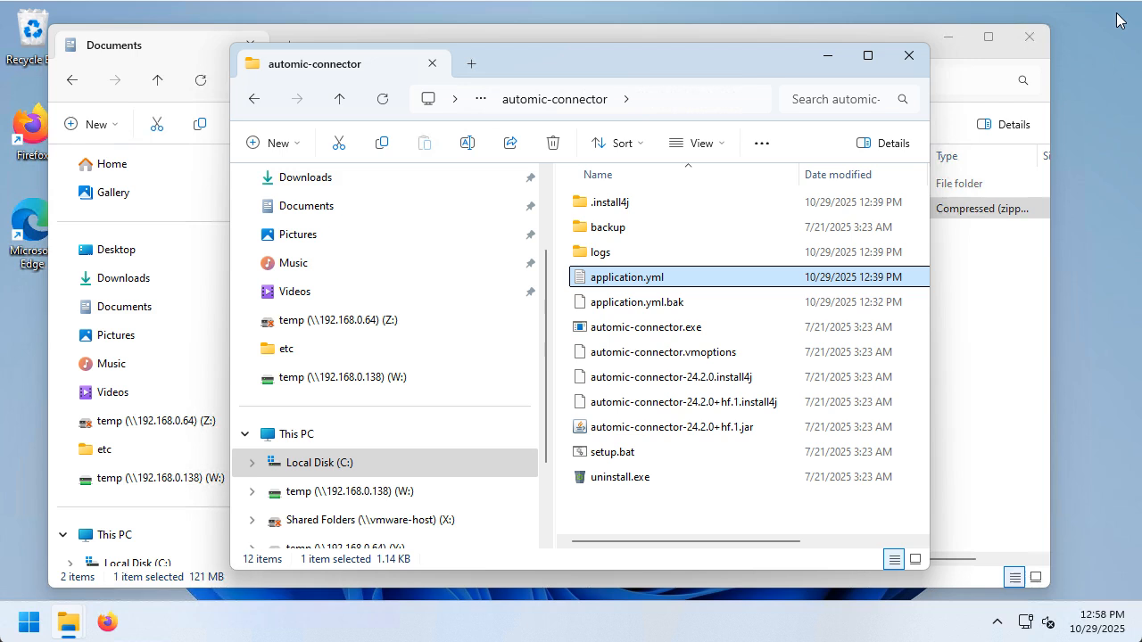
double_click(596, 253)
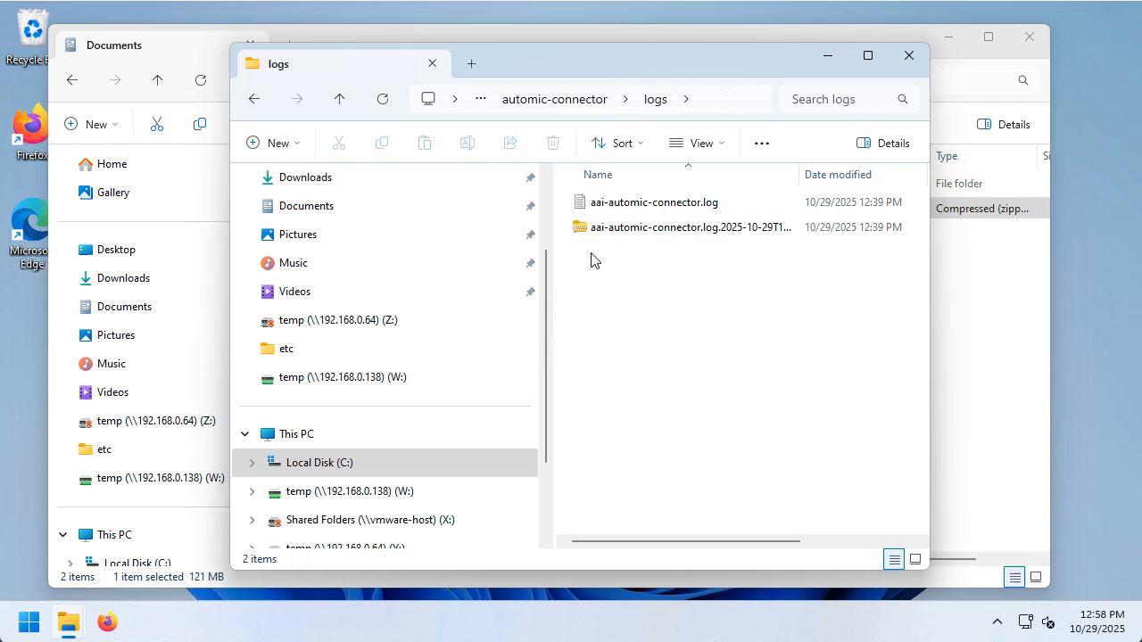
Open aai-automic-connector.log from the logs folder in Notepad.
double_click(662, 208)
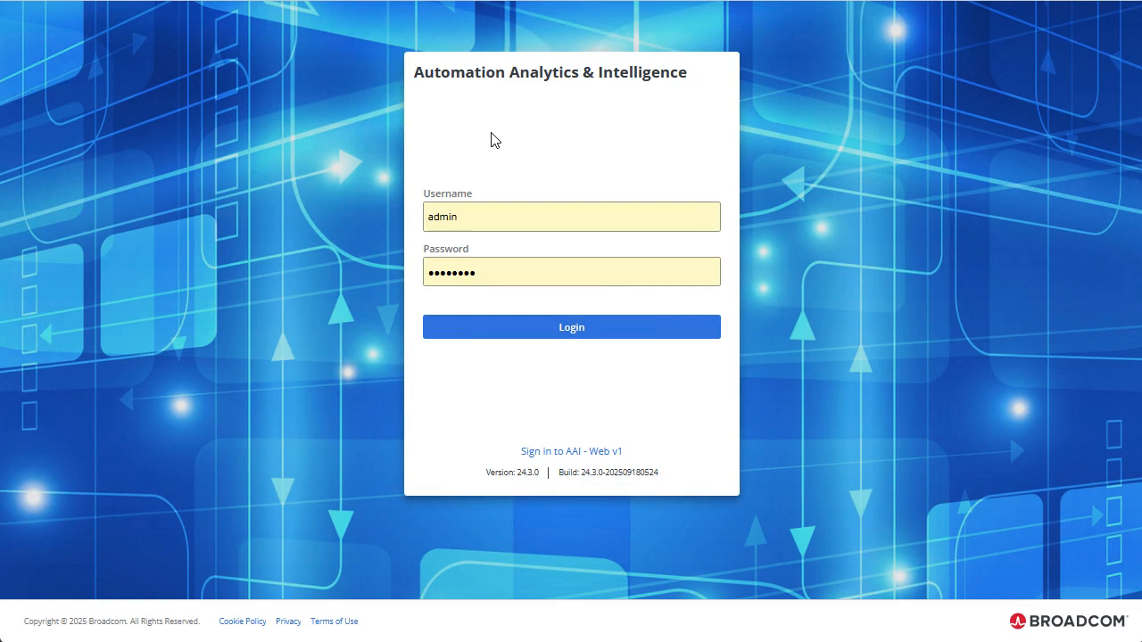
Log in to AAI and, from System > System Monitoring, add a scheduler named 'Automic Connection 1'.
left_click(549, 327)
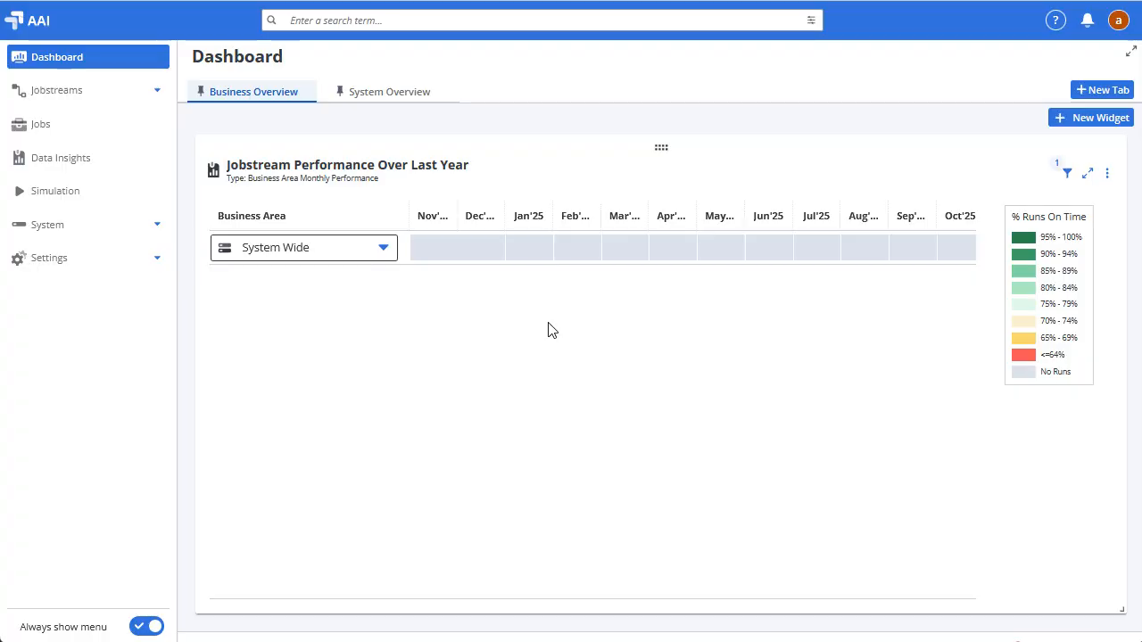
left_click(48, 230)
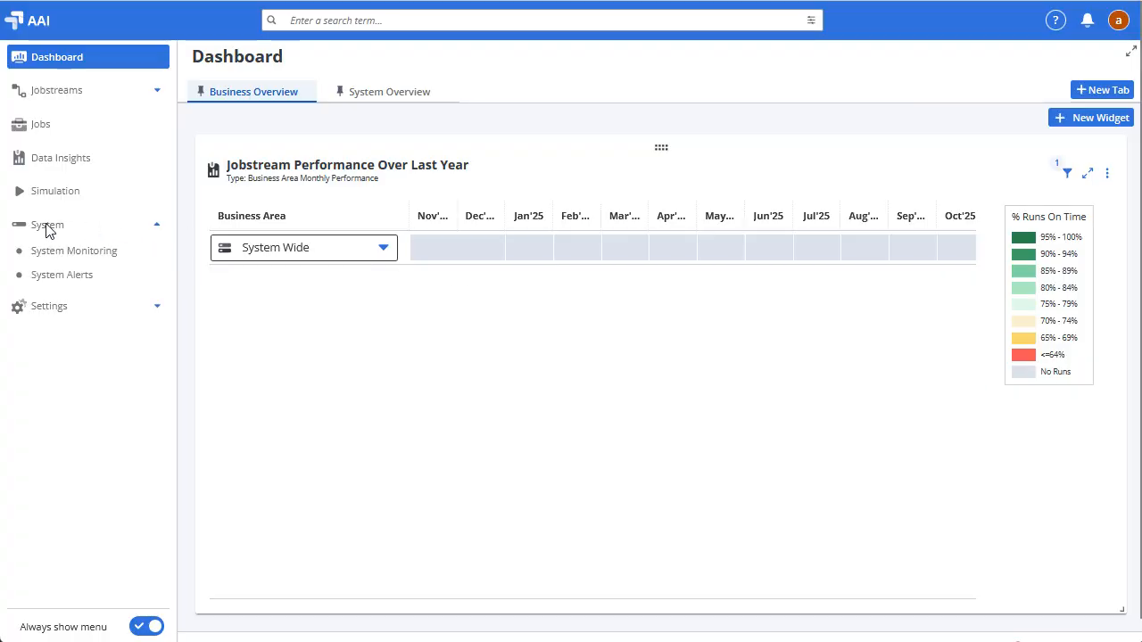
left_click(100, 256)
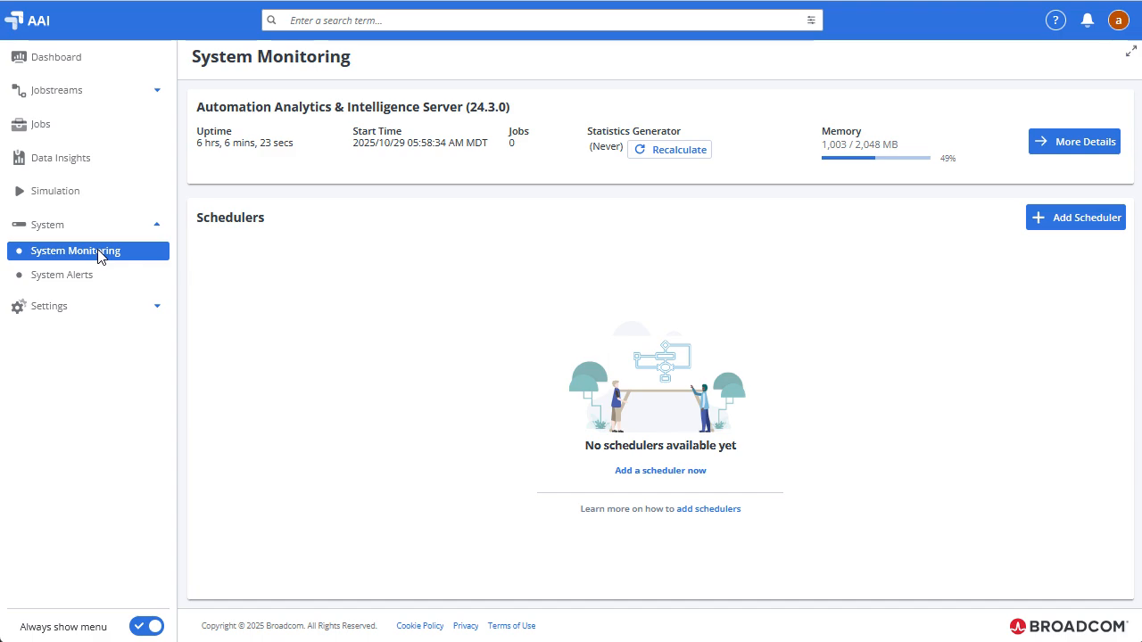
left_click(1081, 219)
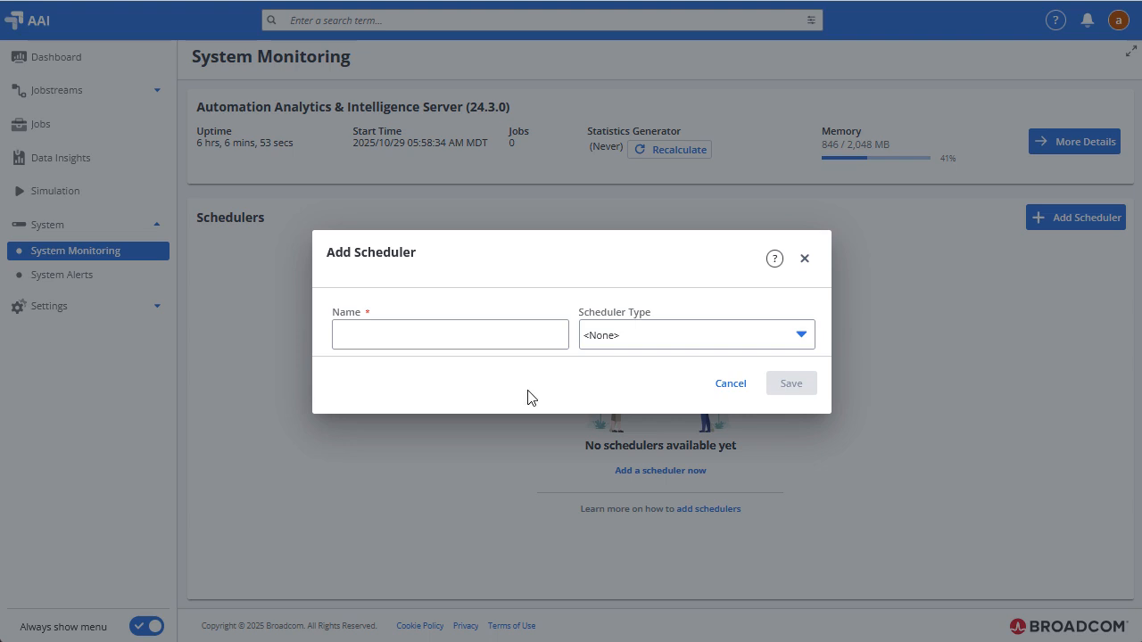
left_click(439, 338)
type("Automic Connection 1")
left_click(646, 339)
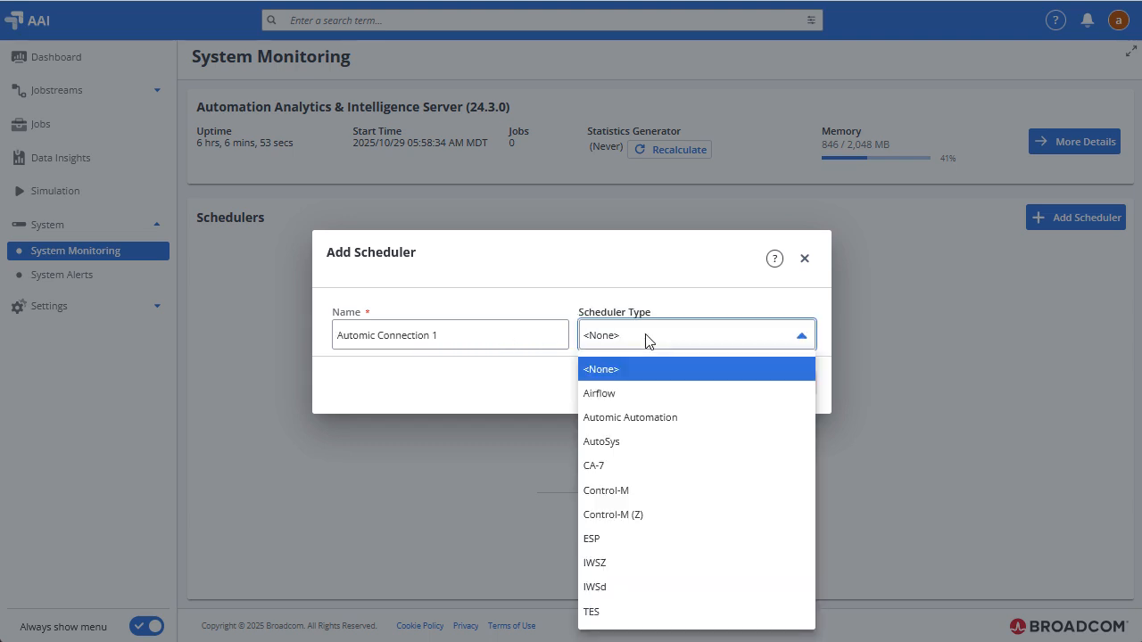
Choose Automic Automation as the scheduler type.
left_click(611, 417)
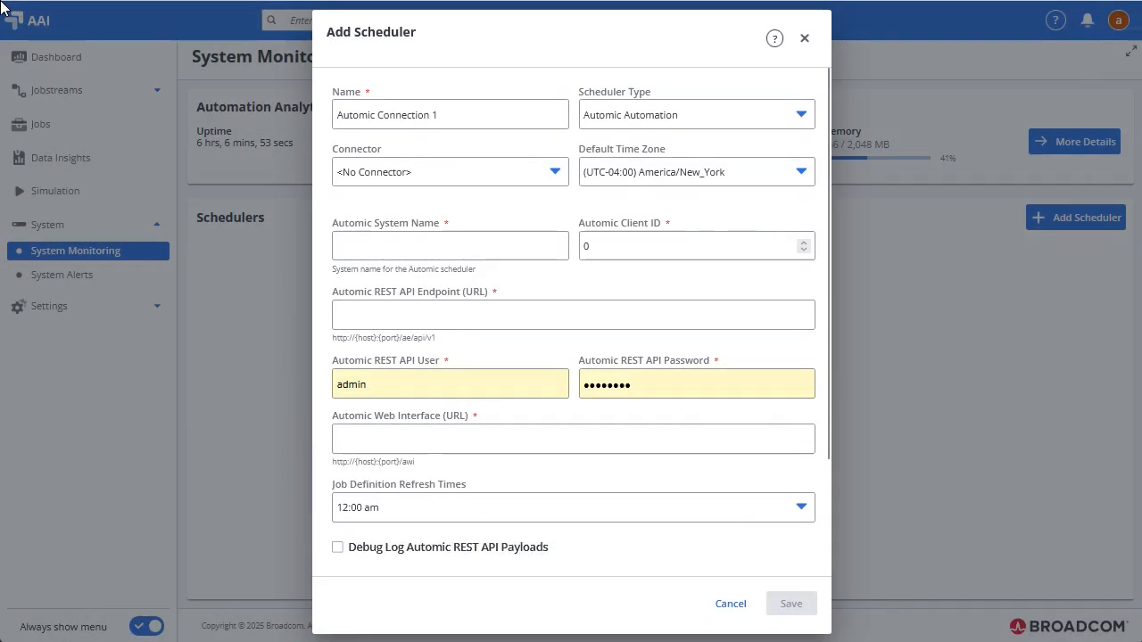
Link connector automic_conn, set system name automic, client ID 100 and paste the REST API endpoint.
left_click(385, 176)
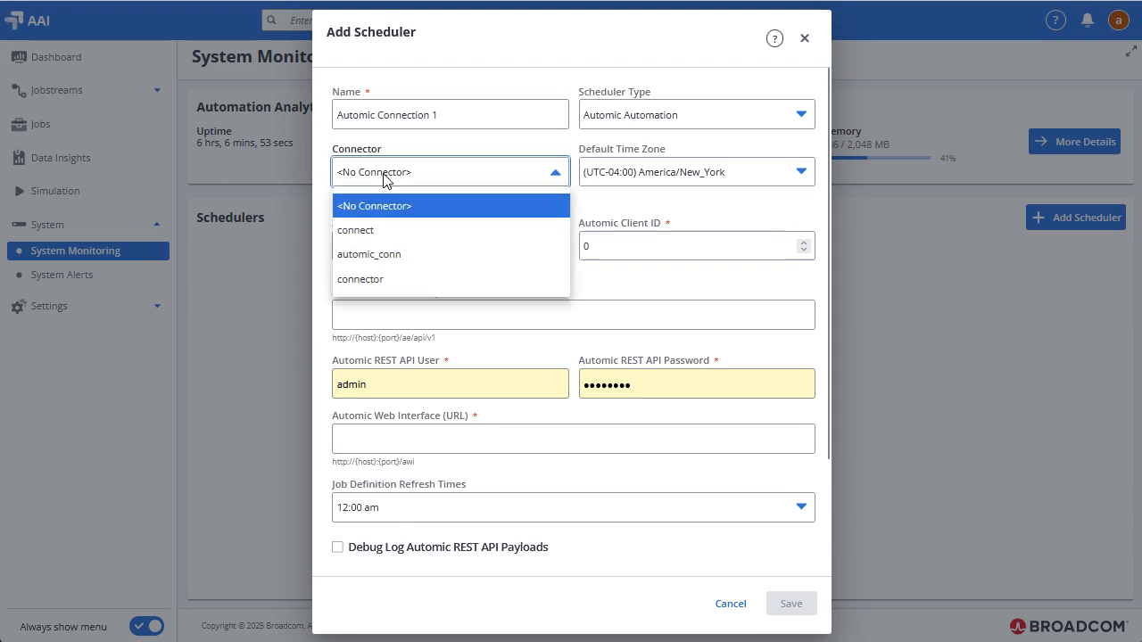
left_click(381, 256)
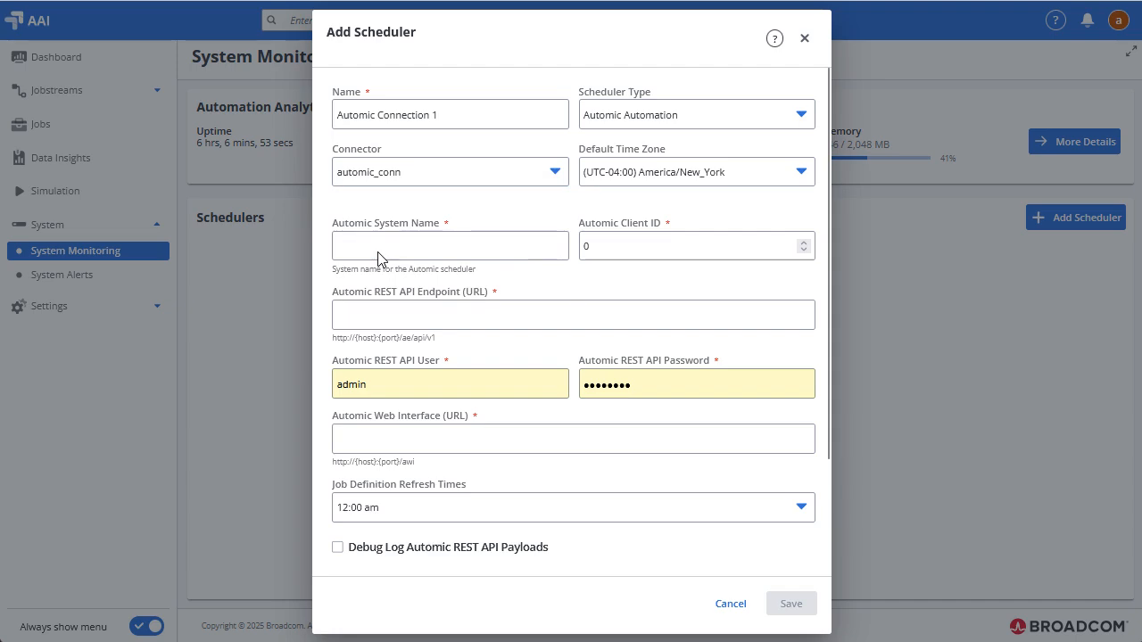
left_click(402, 248)
type("automic")
left_click(601, 247)
type("100")
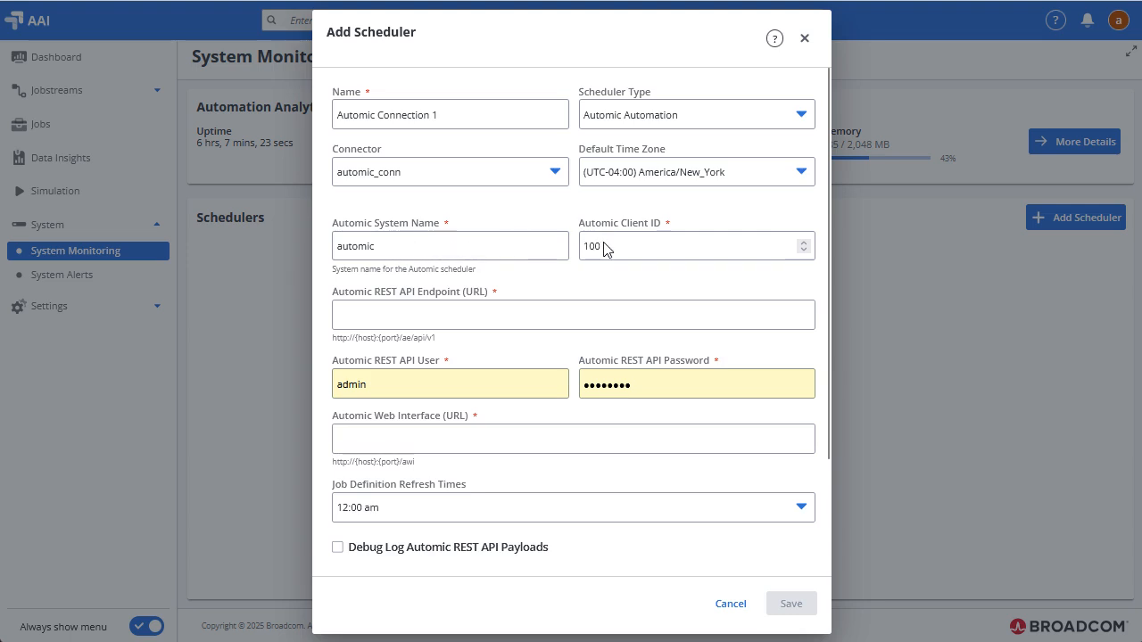
left_click(351, 318)
type("http://automic:8088/ae/api/v1")
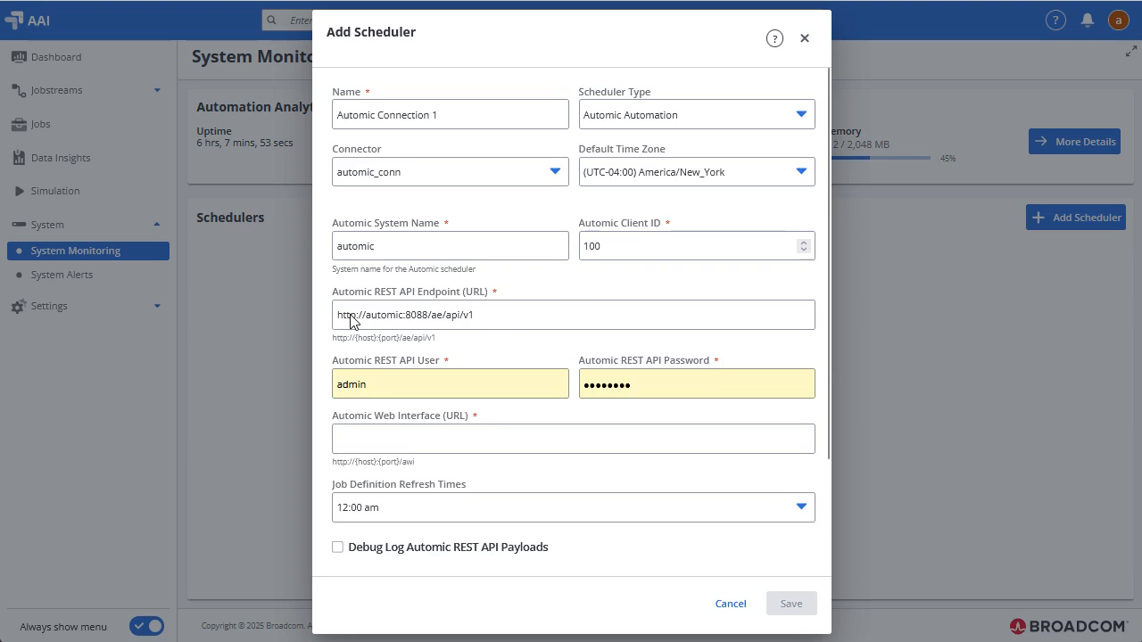
Replace the REST API user with automic, enter its password, and paste the web interface URL.
double_click(369, 387)
type("automic")
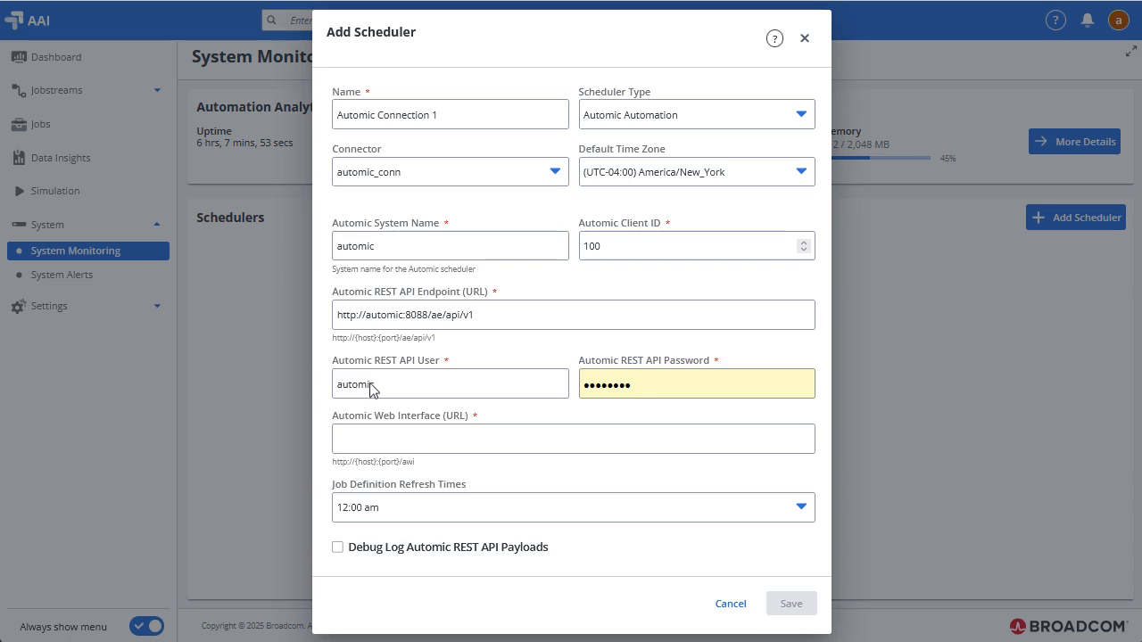
double_click(640, 381)
type("automic")
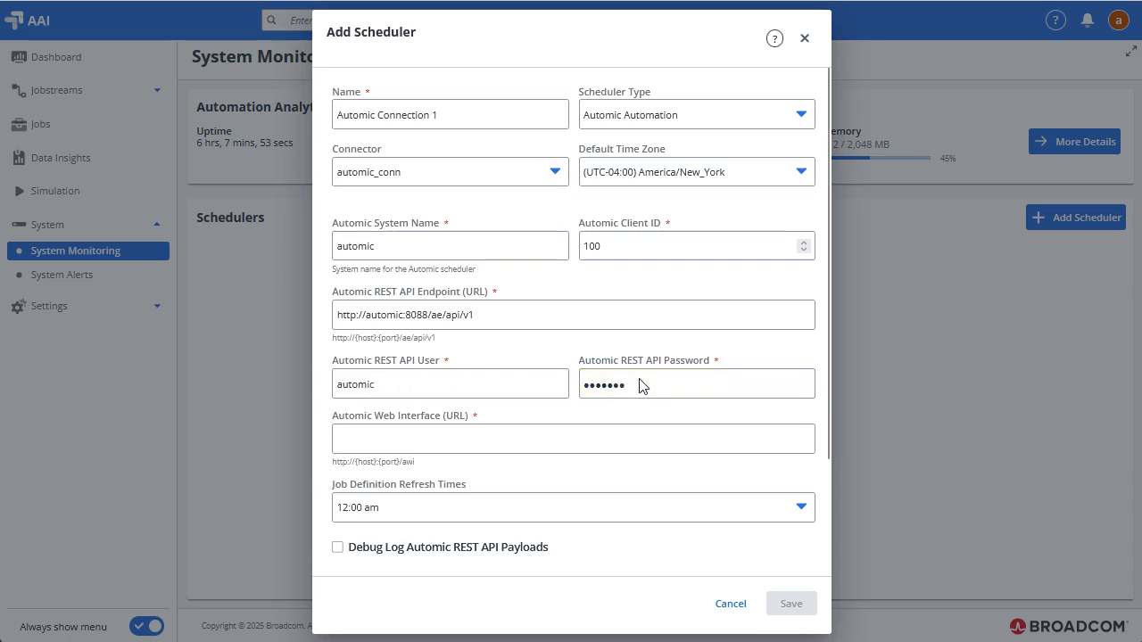
left_click(359, 445)
type("http://automic:8080/awi")
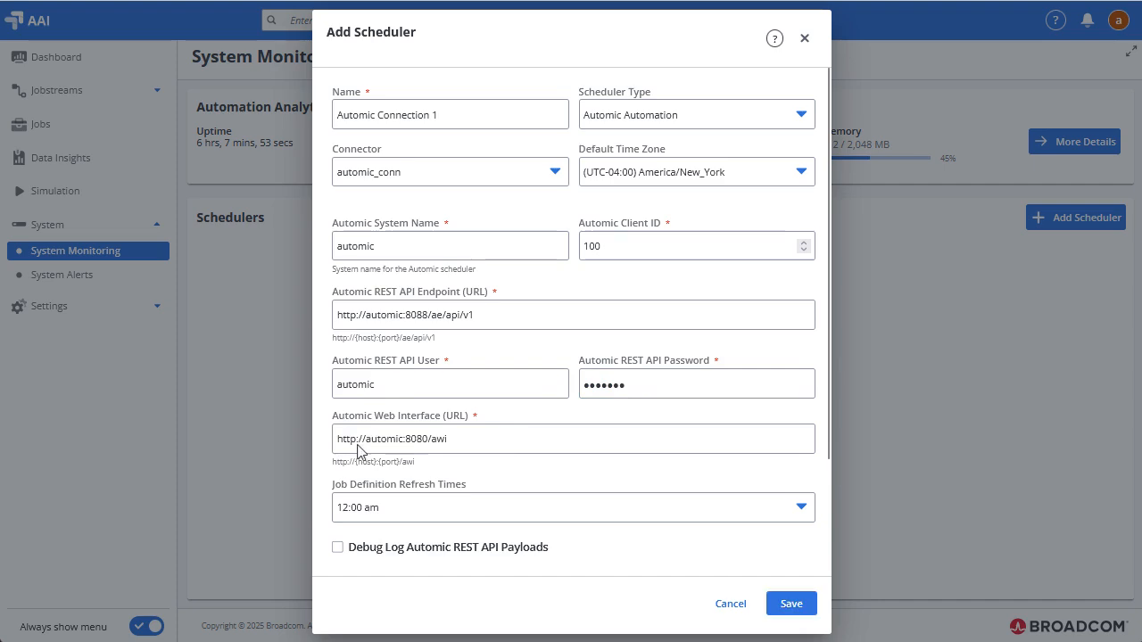
Add 12:30 am and 1:00 am as job definition refresh times and save the scheduler.
left_click(394, 511)
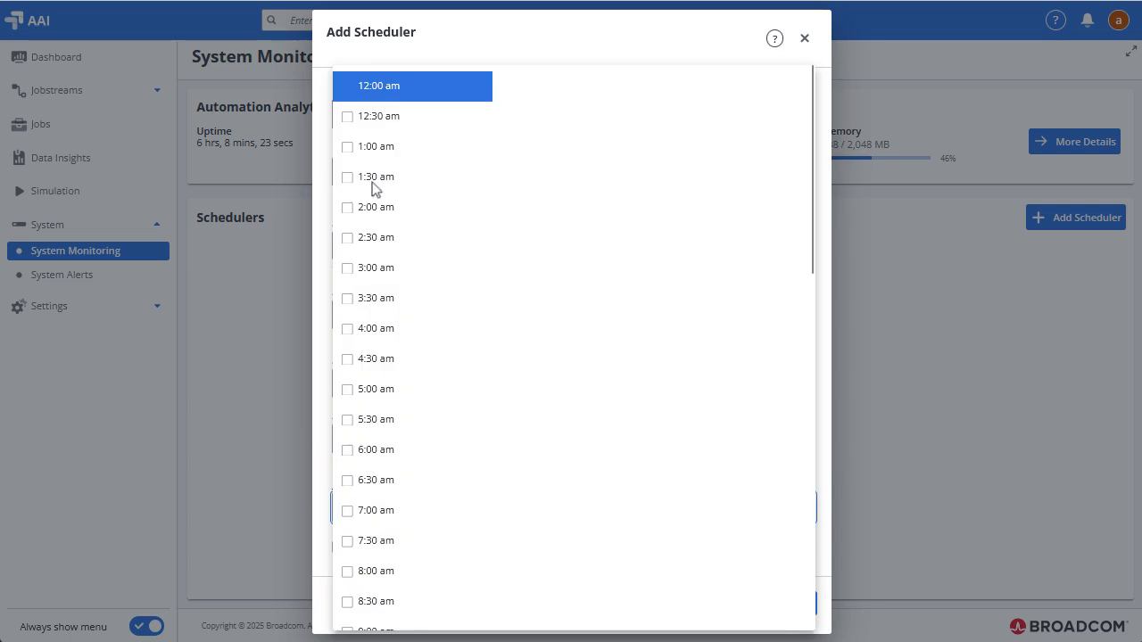
left_click(349, 118)
left_click(347, 148)
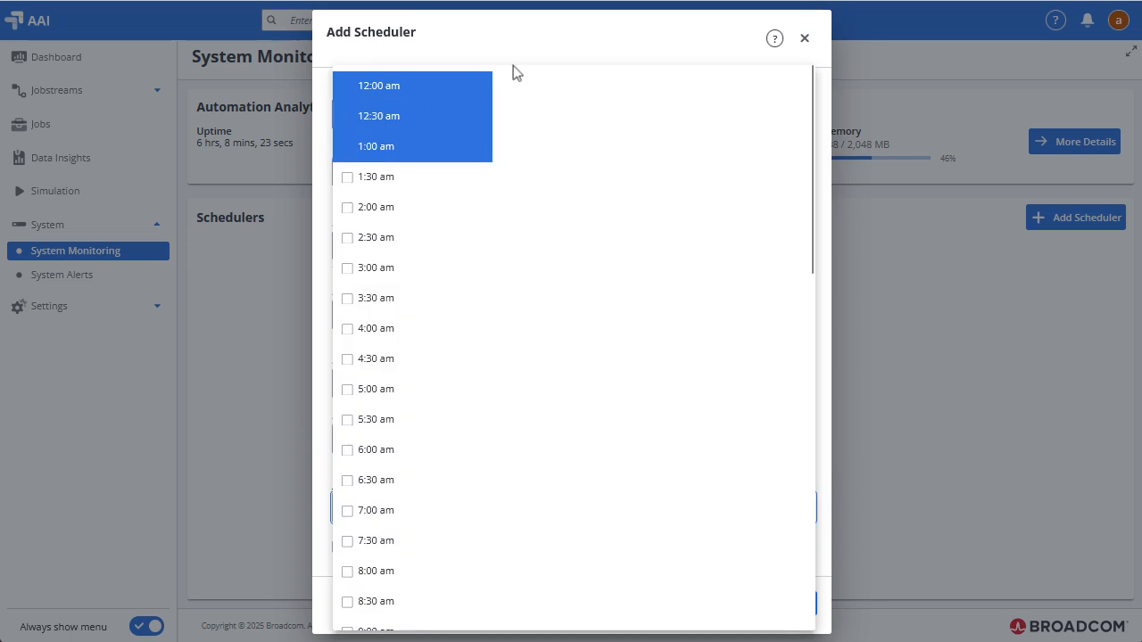
left_click(805, 43)
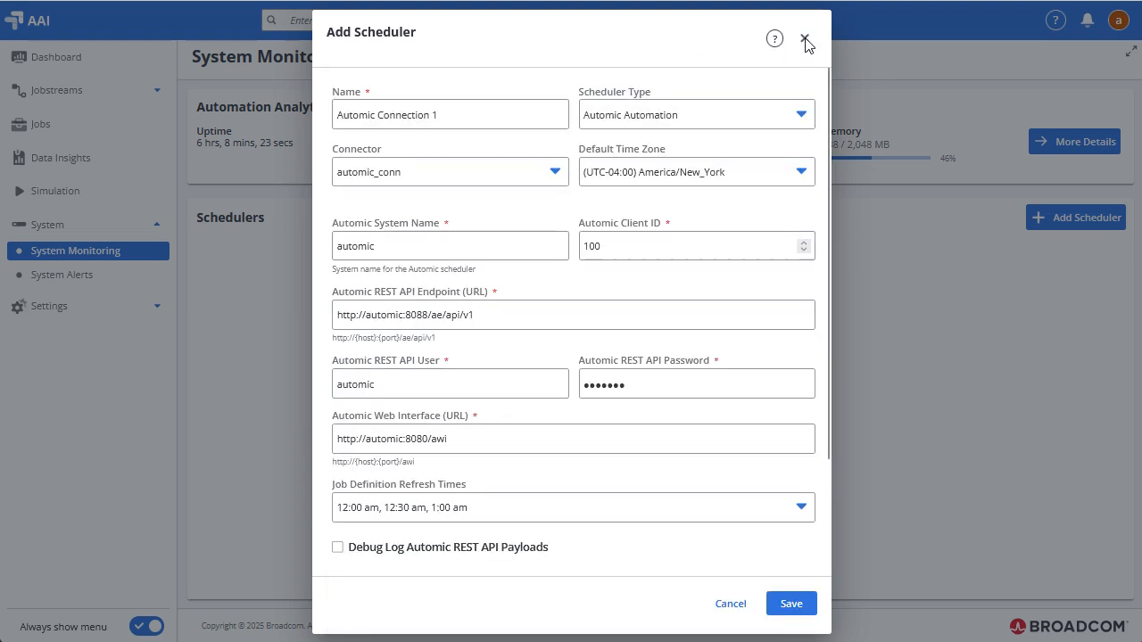
scroll(818, 517, "down", 2)
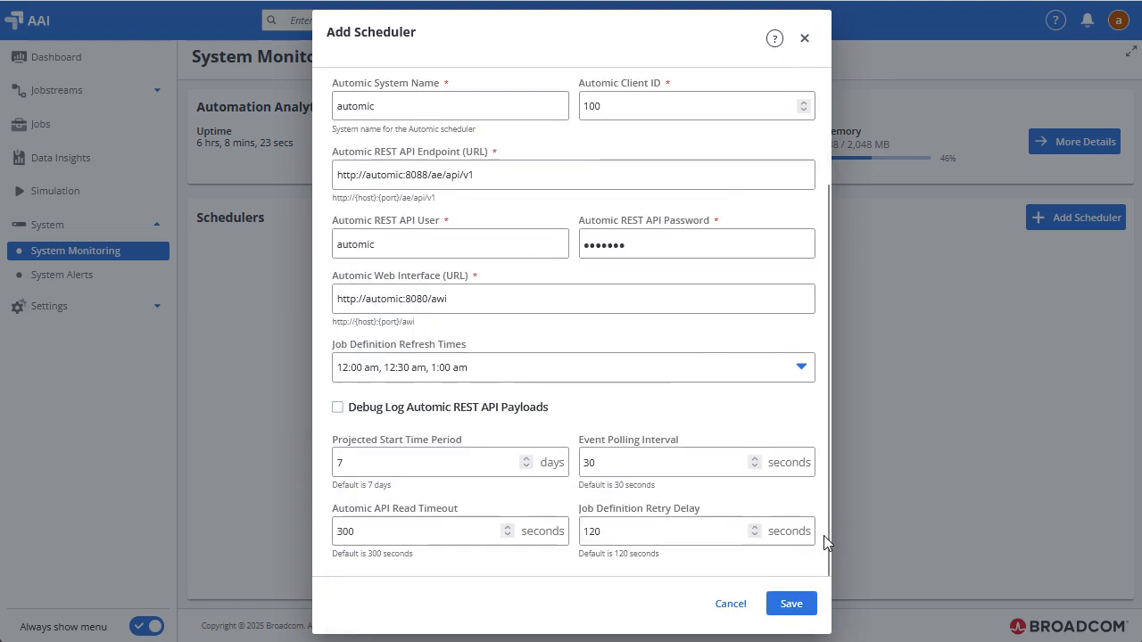
left_click(795, 604)
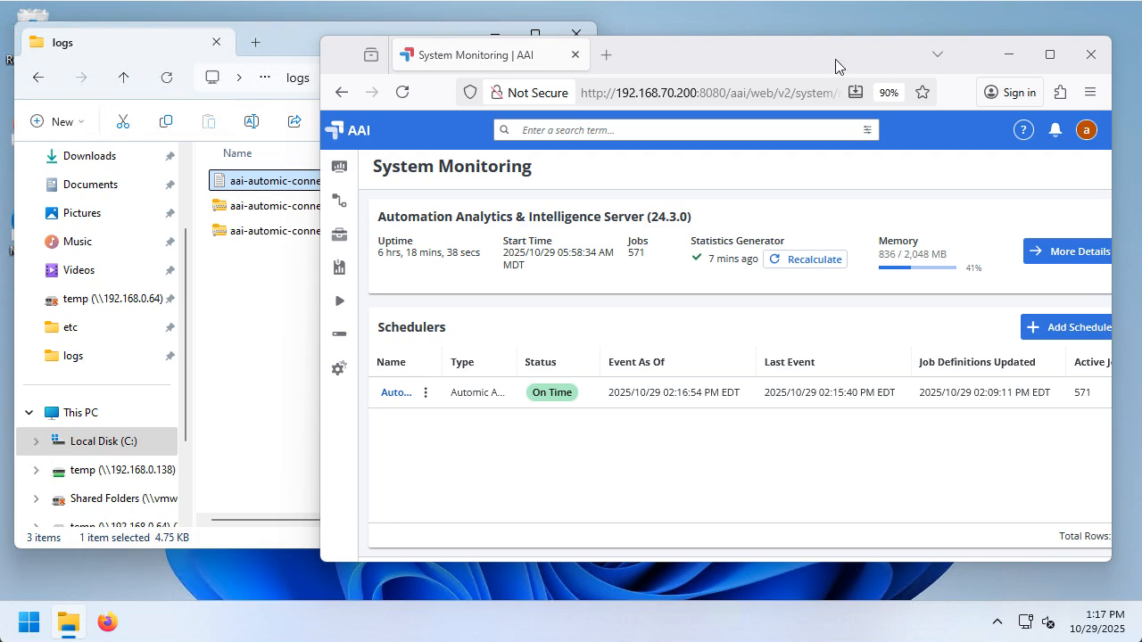
Review the latest aai-automic-connector.log in Notepad, then close it.
double_click(257, 181)
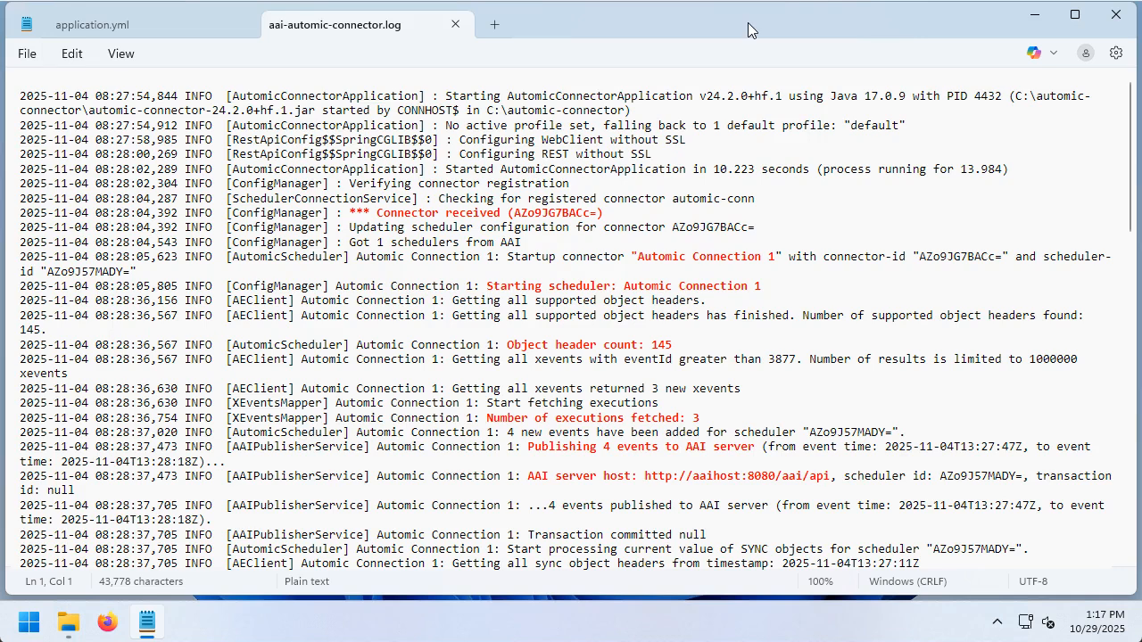
left_click(1116, 18)
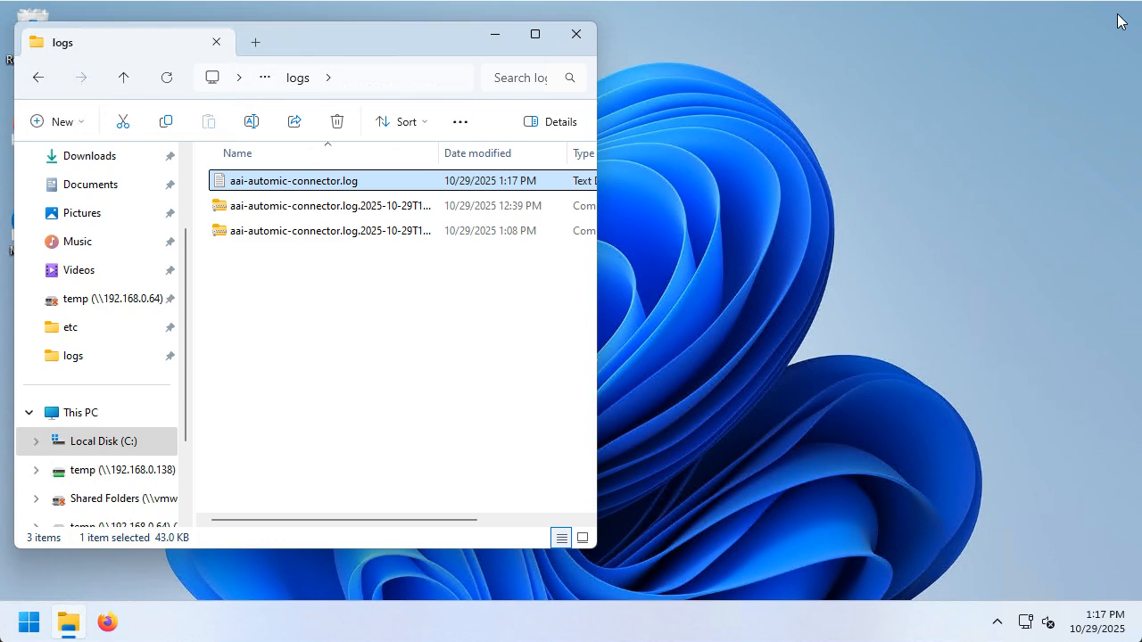
Open the automic-connector folder's setup.bat in Notepad to view its ConfigScriptDriver command.
left_click(125, 80)
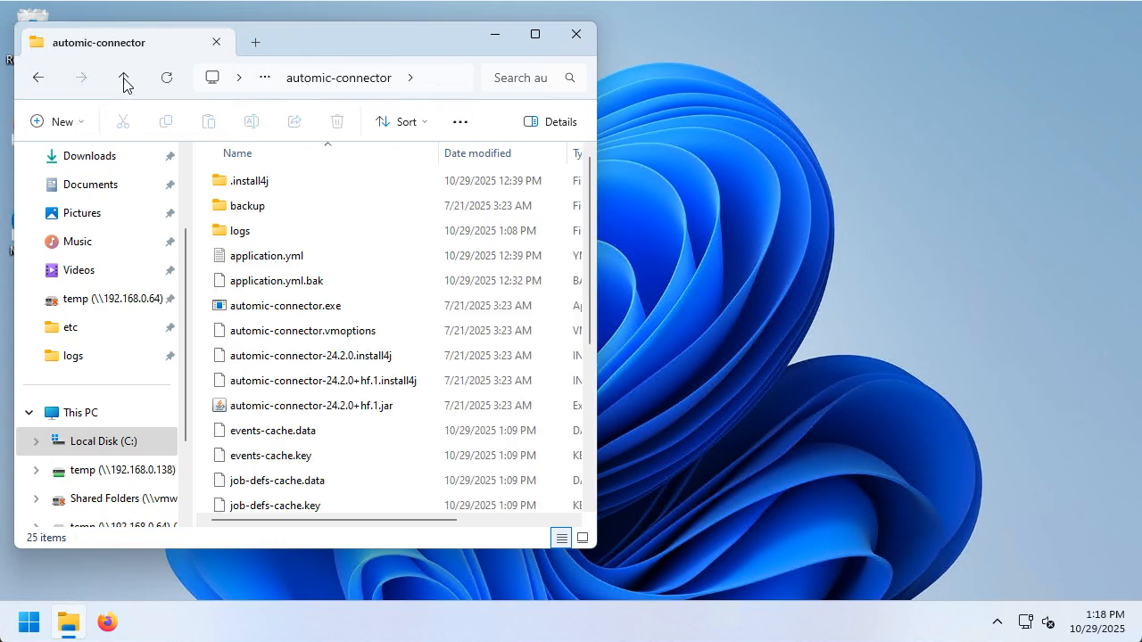
left_click(590, 385)
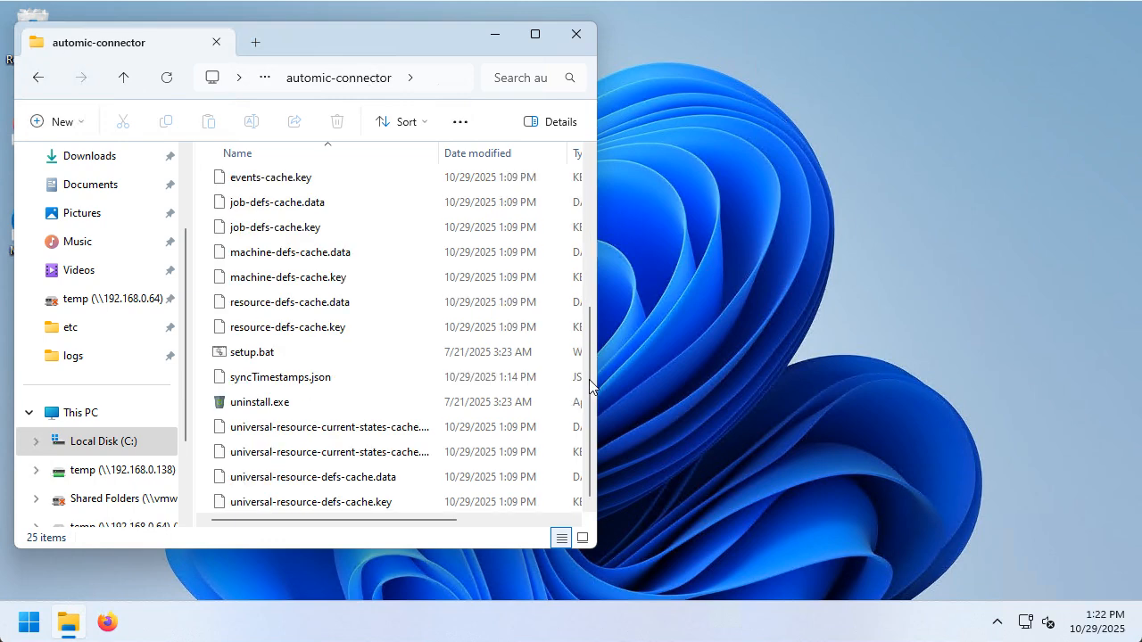
right_click(251, 355)
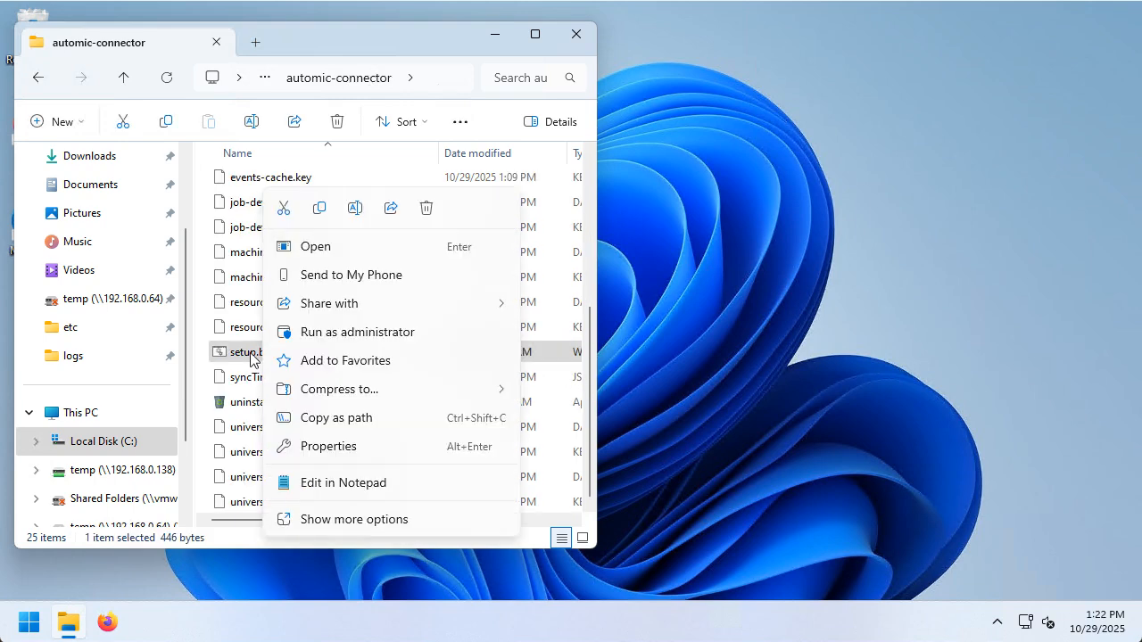
left_click(333, 483)
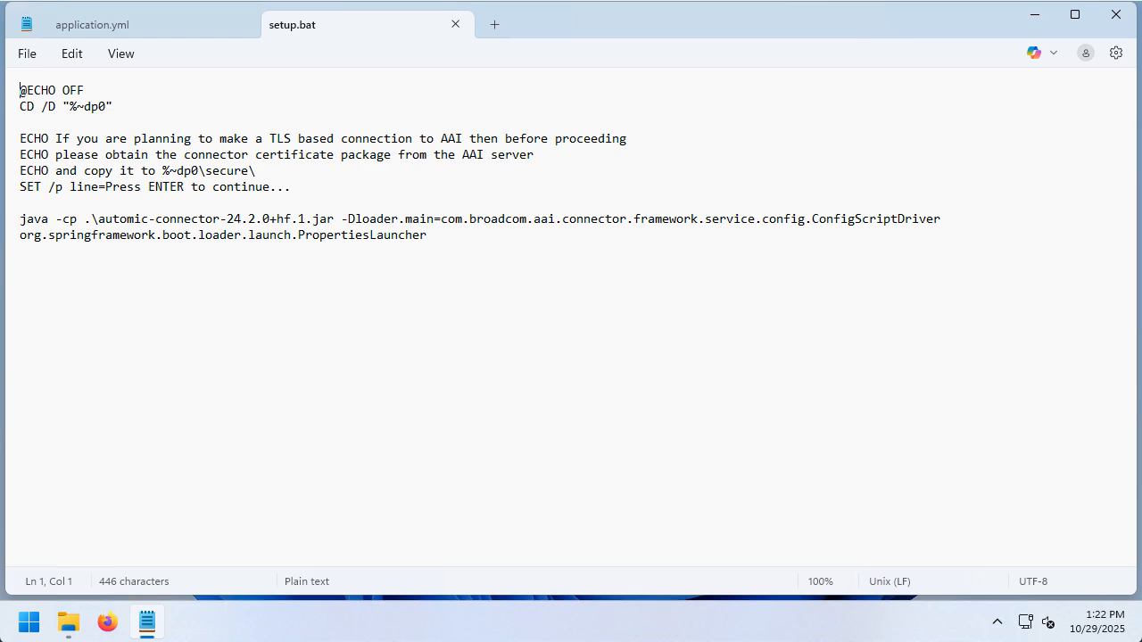